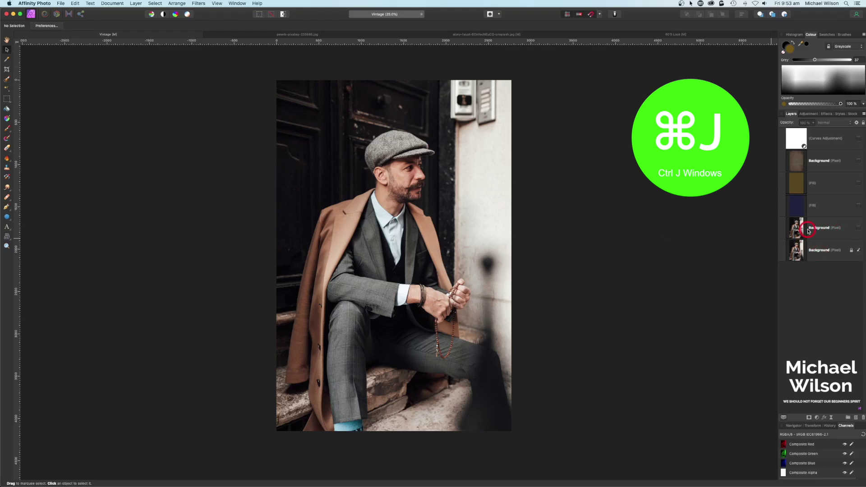
- Show the duplicate photo layer above the locked background and try the Add Noise filter on it at 25% Gaussian
{"action": "left_click", "coordinate": [834, 229]}
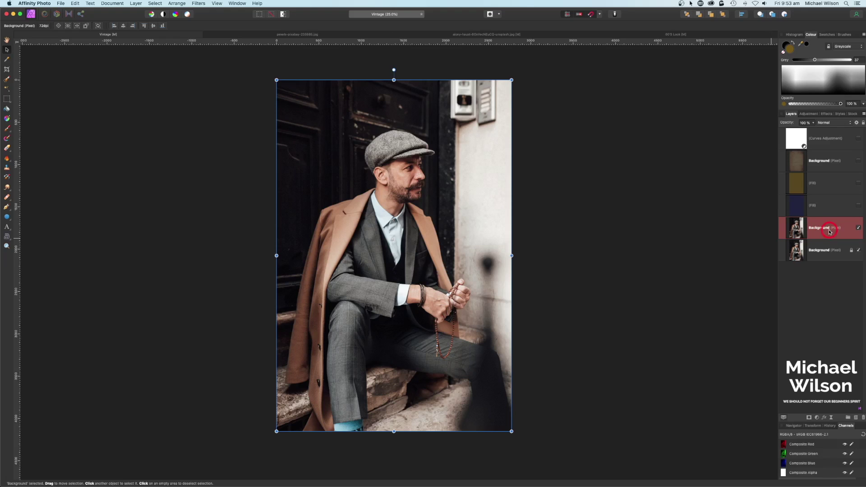
{"action": "left_click", "coordinate": [199, 3]}
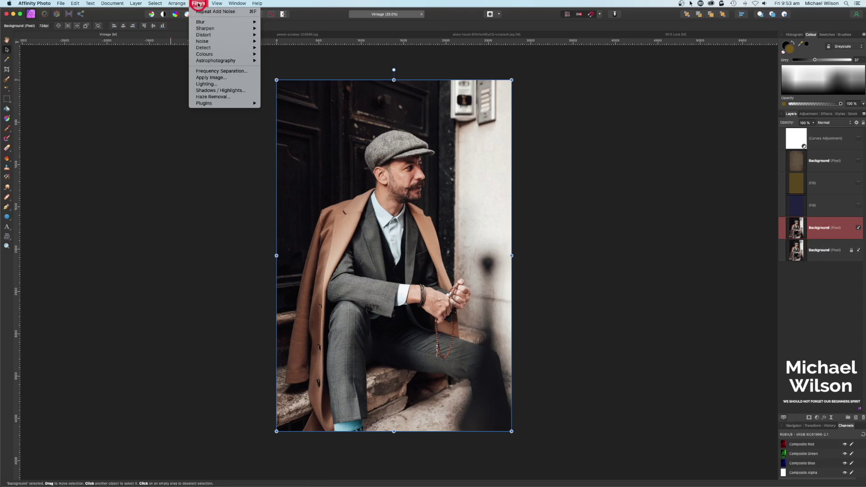
{"action": "mouse_move", "coordinate": [211, 41]}
{"action": "left_click", "coordinate": [278, 44]}
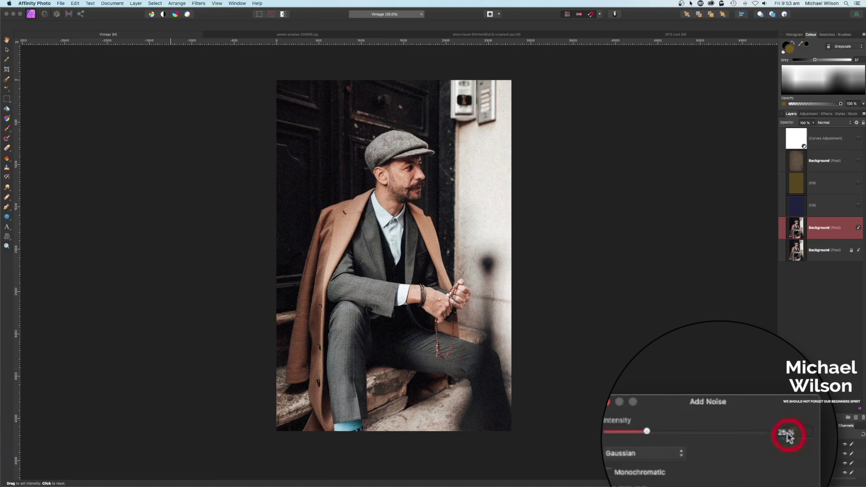
{"action": "left_click", "coordinate": [628, 411]}
{"action": "key", "text": "v"}
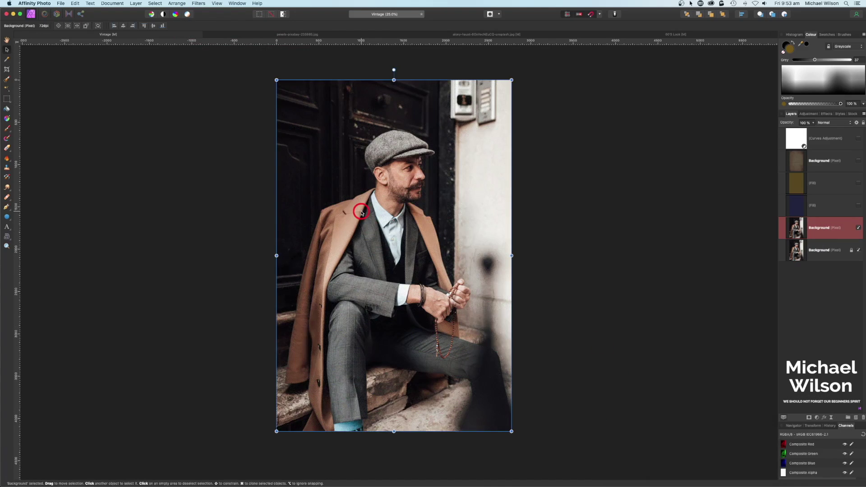
{"action": "key", "text": "super+1"}
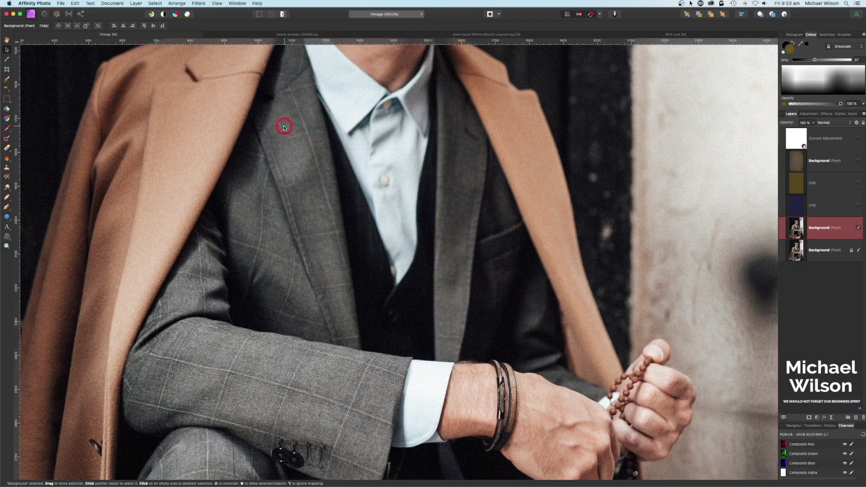
{"action": "key", "text": "super+minus"}
{"action": "key", "text": "super+minus"}
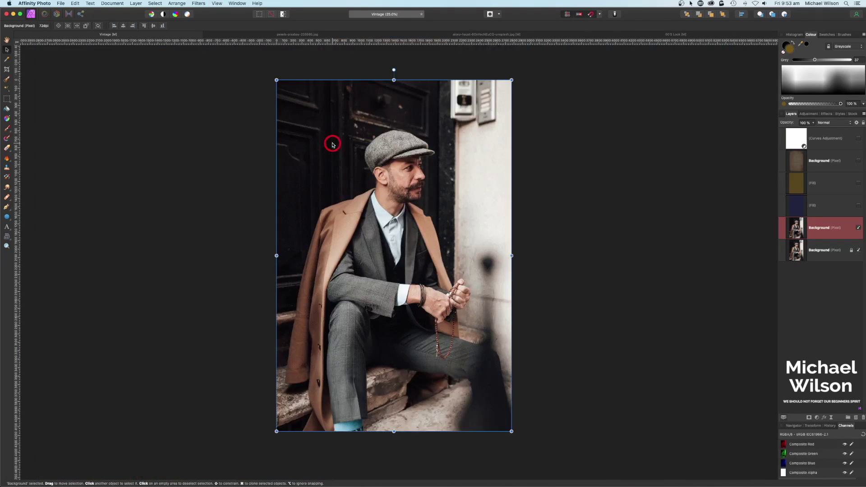
- Show the dark blue fill layer above the duplicate photo and check its hex colour code
{"action": "left_click", "coordinate": [805, 208]}
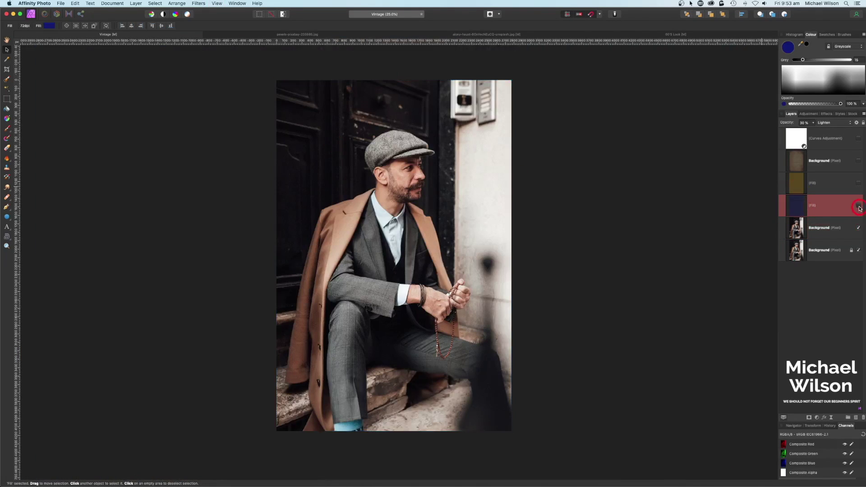
{"action": "left_click", "coordinate": [858, 206]}
{"action": "left_click", "coordinate": [137, 4]}
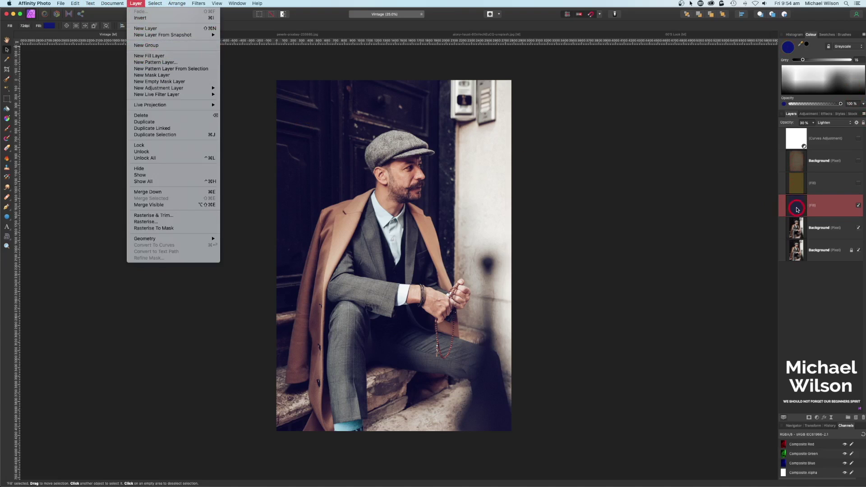
{"action": "left_click", "coordinate": [796, 206]}
{"action": "double_click", "coordinate": [789, 48]}
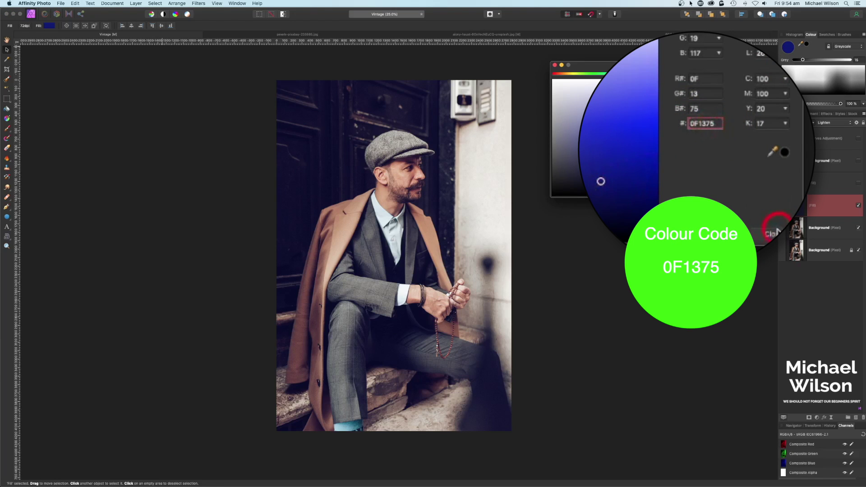
{"action": "left_click", "coordinate": [734, 187]}
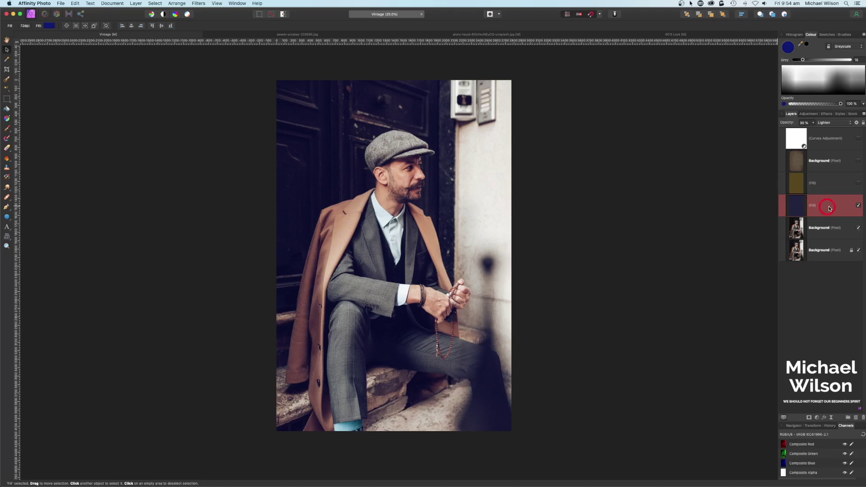
- Set the blue fill layer's blend mode to Lighten and compare the photo with and without that layer
{"action": "left_click", "coordinate": [828, 123]}
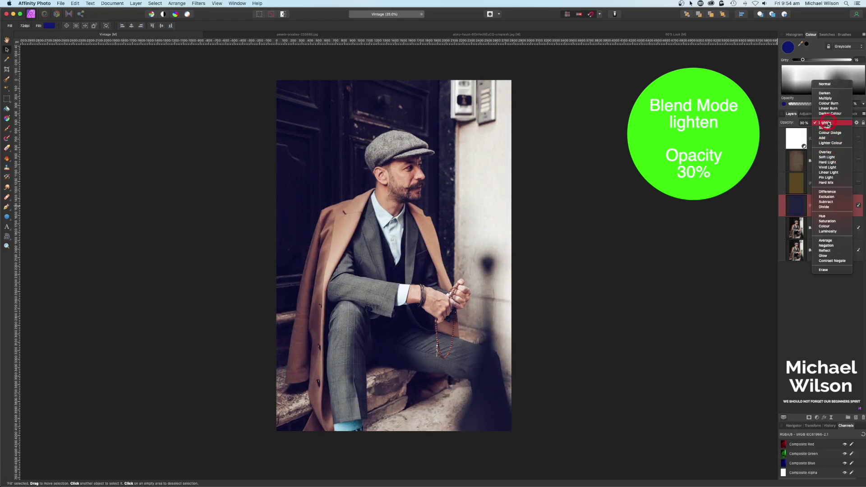
{"action": "left_click", "coordinate": [829, 124]}
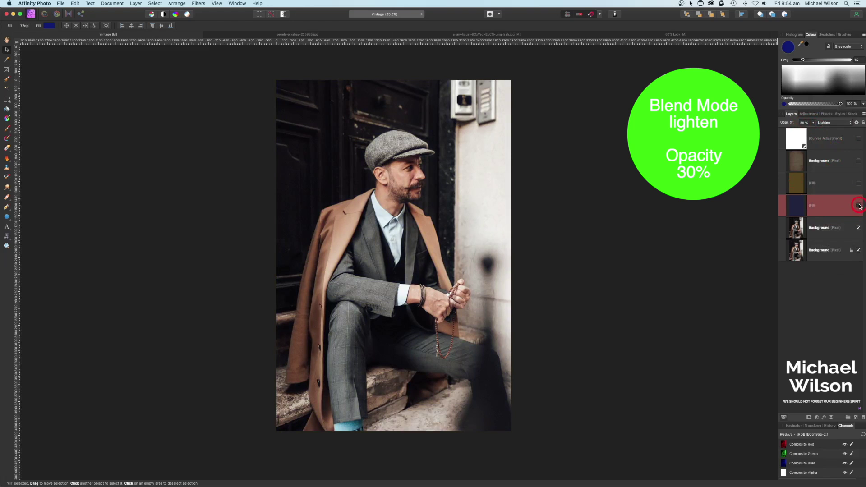
{"action": "left_click", "coordinate": [858, 206]}
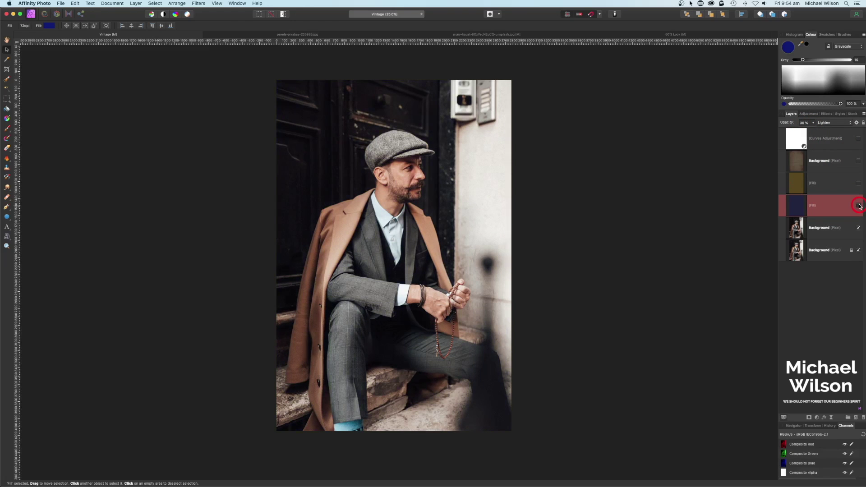
{"action": "left_click", "coordinate": [858, 206]}
- Show the olive-yellow fill layer above the blue fill and compare the photo with it off and on
{"action": "left_click", "coordinate": [801, 185]}
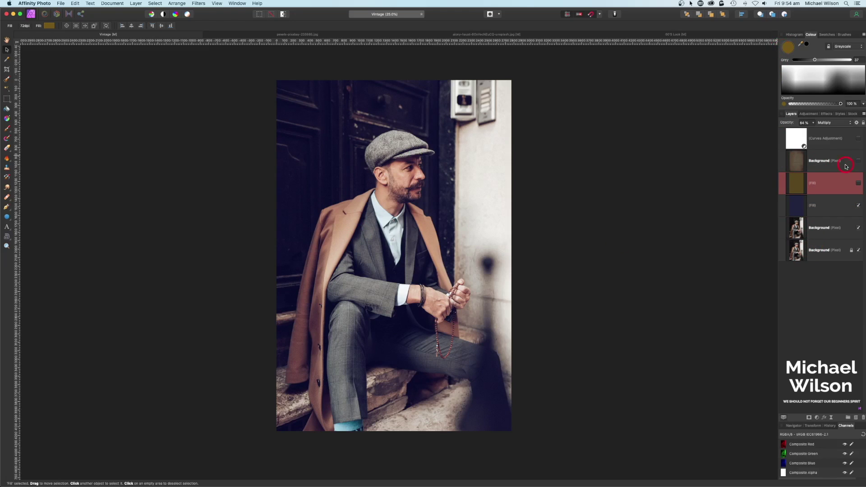
{"action": "left_click", "coordinate": [858, 183]}
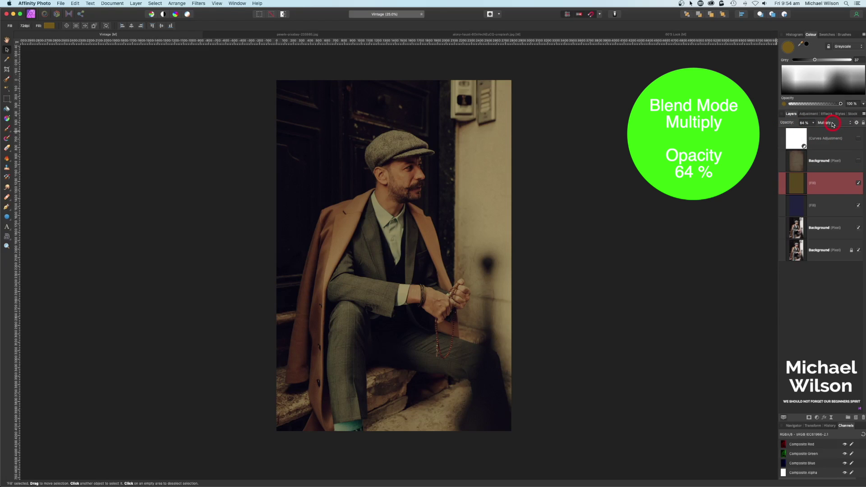
{"action": "left_click", "coordinate": [858, 183]}
{"action": "left_click", "coordinate": [858, 183]}
{"action": "left_click", "coordinate": [858, 183]}
{"action": "left_click", "coordinate": [858, 183]}
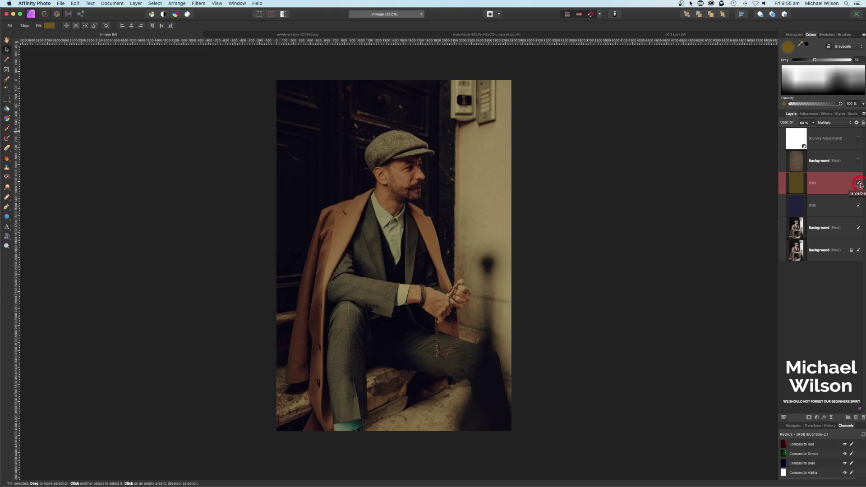
- View the old paper texture document and show its texture layer in the Vintage photo, comparing the image with it off and on
{"action": "left_click", "coordinate": [285, 36]}
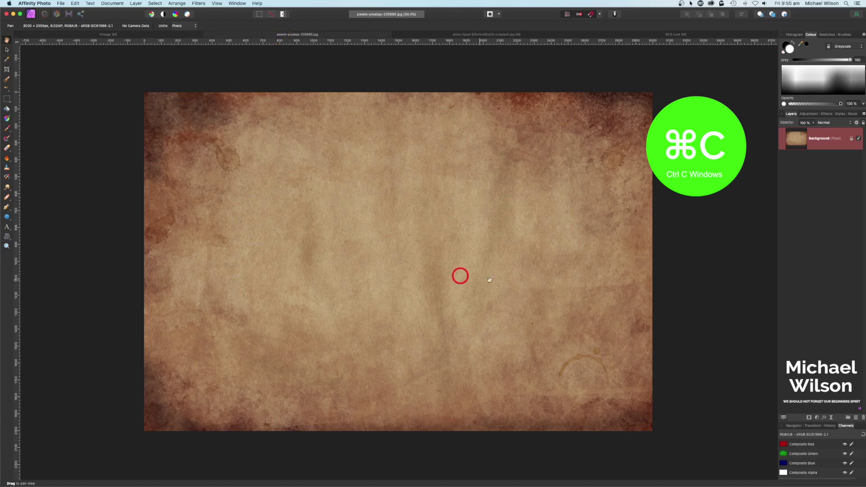
{"action": "left_click", "coordinate": [111, 36]}
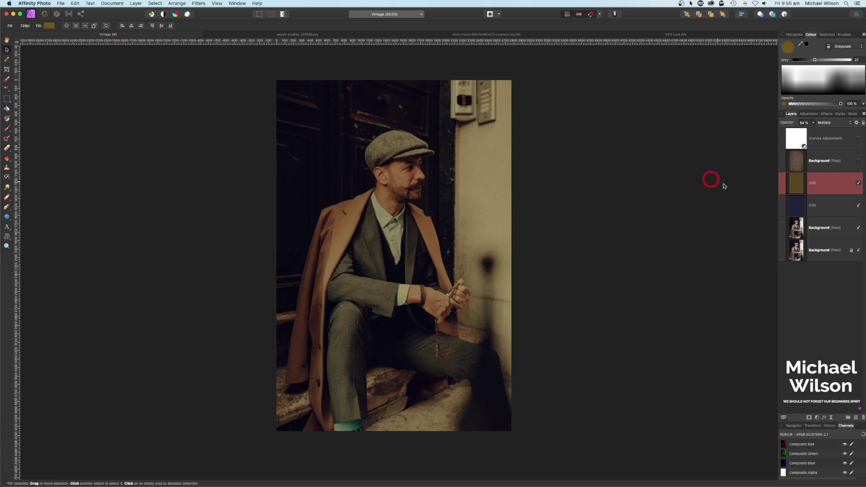
{"action": "key", "text": "super+v"}
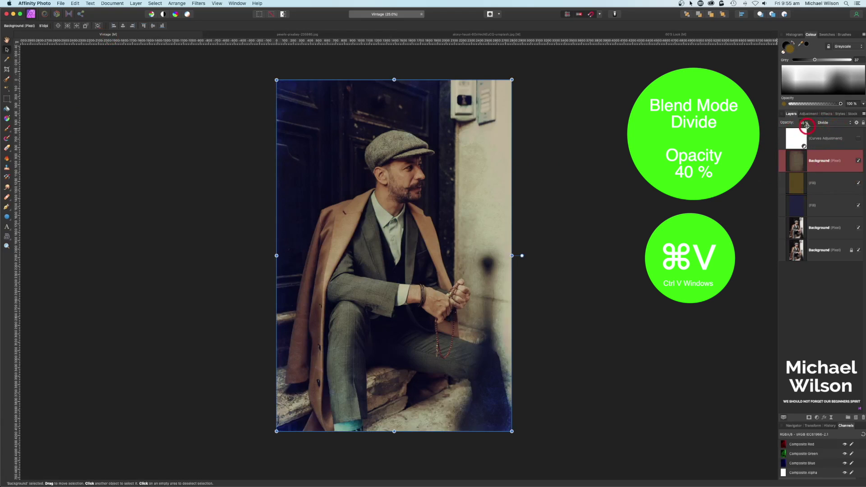
{"action": "left_click", "coordinate": [858, 160]}
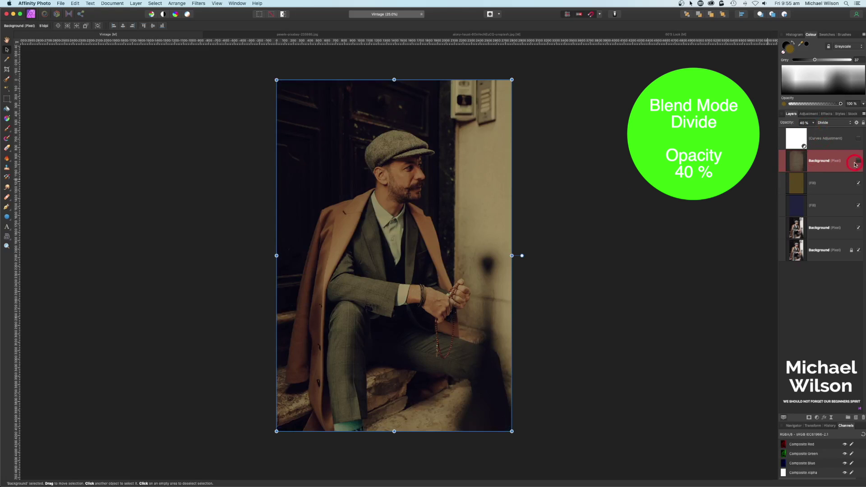
{"action": "left_click", "coordinate": [858, 161]}
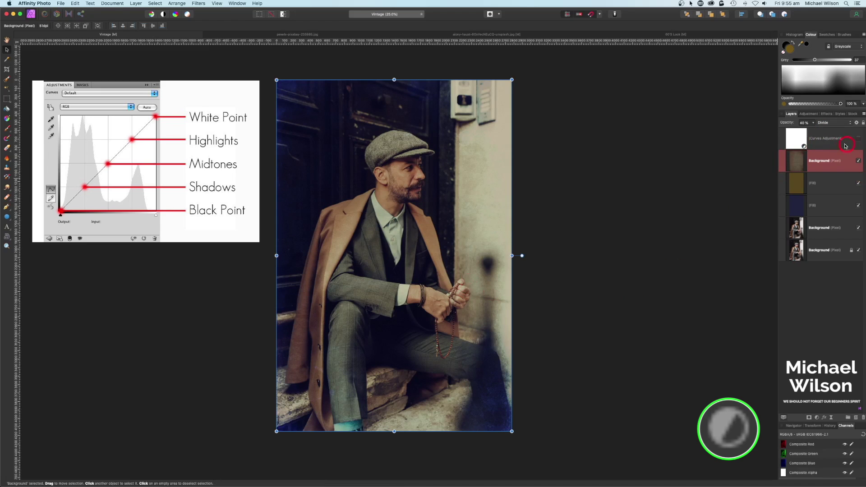
- Show the Curves adjustment layer and shift the shadows point of its master curve to about X 0.268, Y 0.26
{"action": "left_click", "coordinate": [799, 143]}
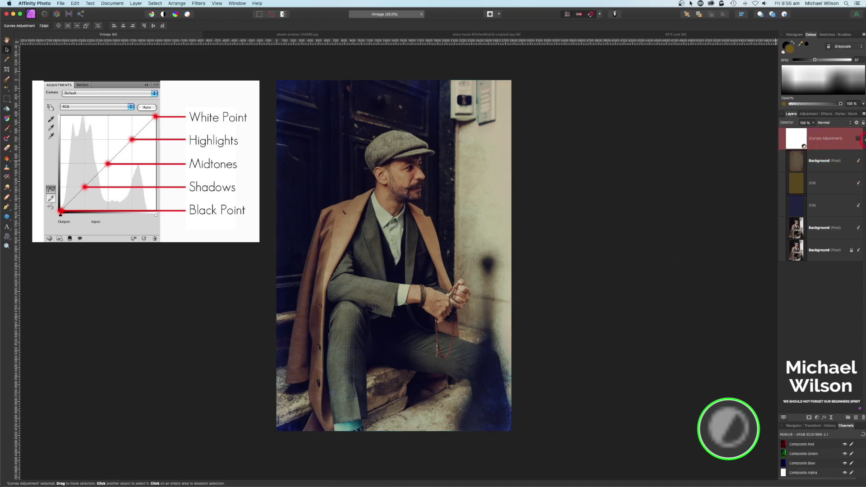
{"action": "left_click", "coordinate": [857, 139]}
{"action": "double_click", "coordinate": [797, 138]}
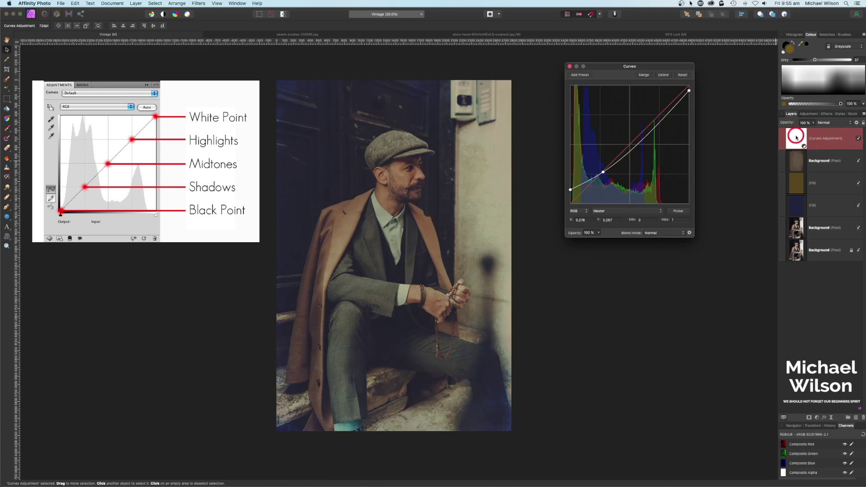
{"action": "left_click_drag", "start_coordinate": [657, 67], "coordinate": [656, 98]}
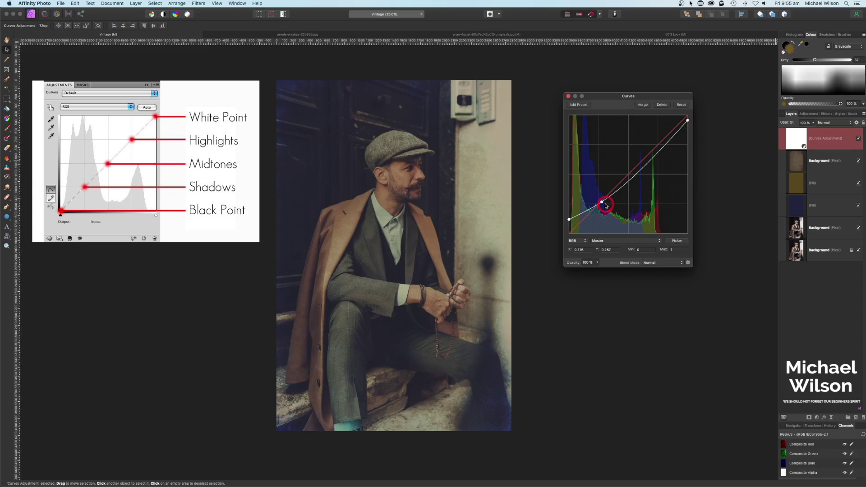
{"action": "left_click_drag", "start_coordinate": [601, 202], "coordinate": [600, 203]}
{"action": "left_click", "coordinate": [568, 96]}
{"action": "left_click", "coordinate": [379, 190]}
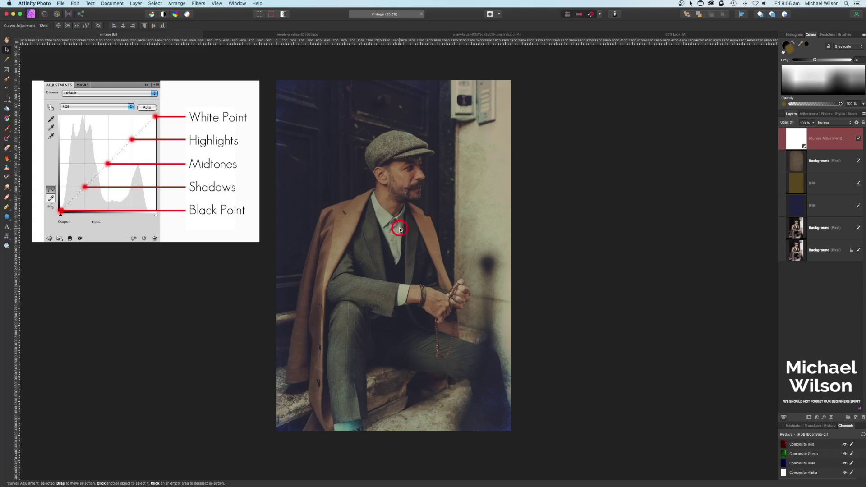
{"action": "left_click", "coordinate": [414, 182]}
{"action": "left_click", "coordinate": [409, 290]}
- Select every layer above the locked background, hide them together and show them again to compare before and after
{"action": "left_click", "coordinate": [837, 224]}
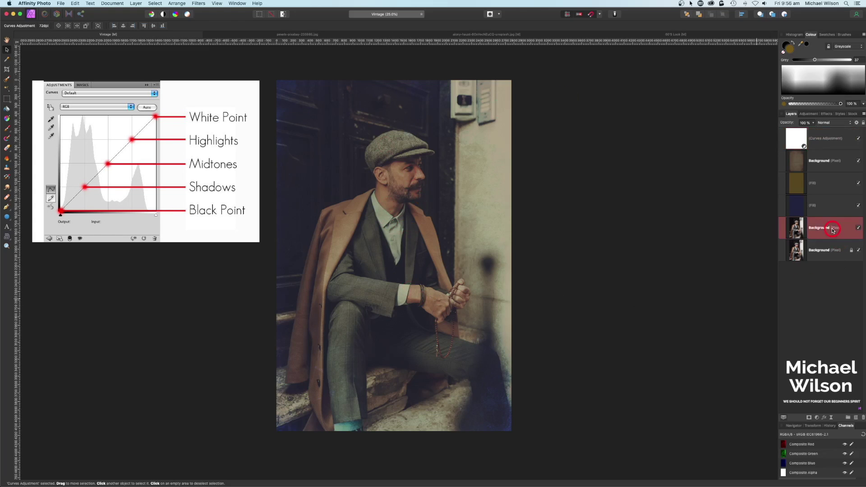
{"action": "left_click", "coordinate": [835, 143]}
{"action": "left_click", "coordinate": [858, 138]}
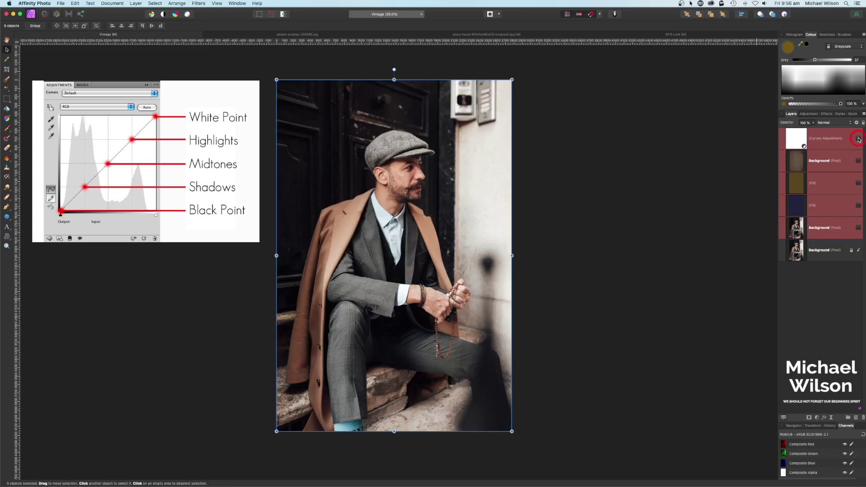
{"action": "left_click", "coordinate": [445, 213]}
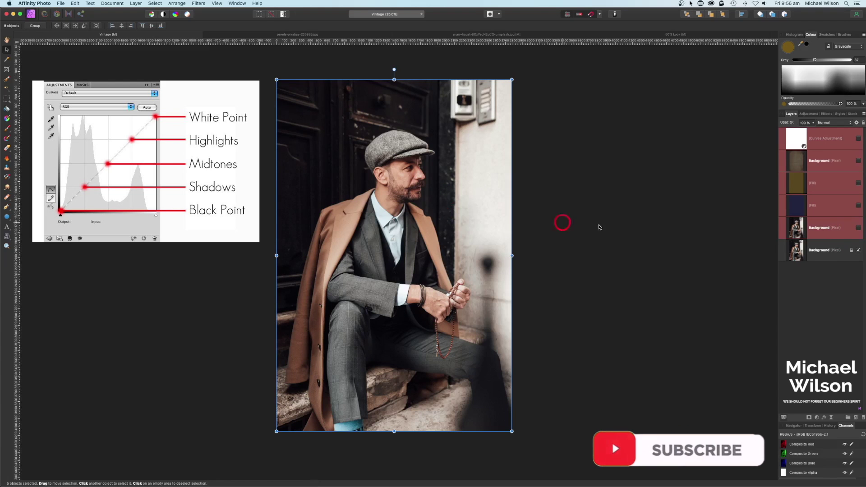
{"action": "left_click", "coordinate": [836, 228]}
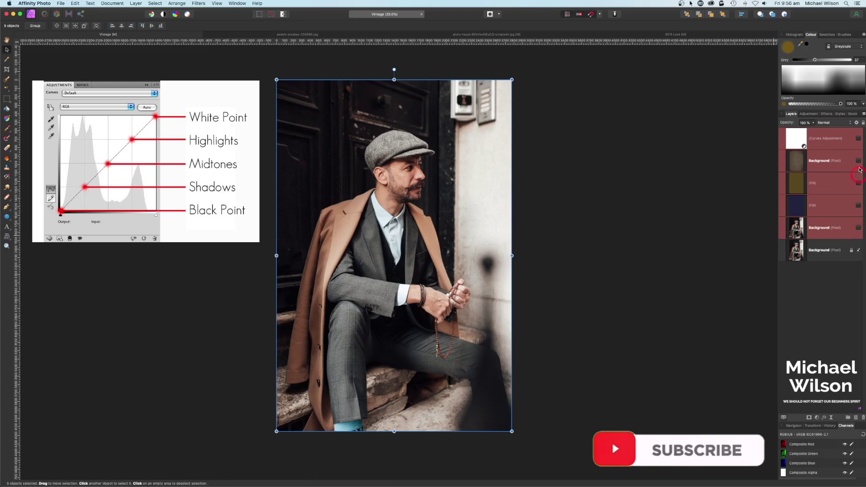
{"action": "left_click", "coordinate": [833, 161]}
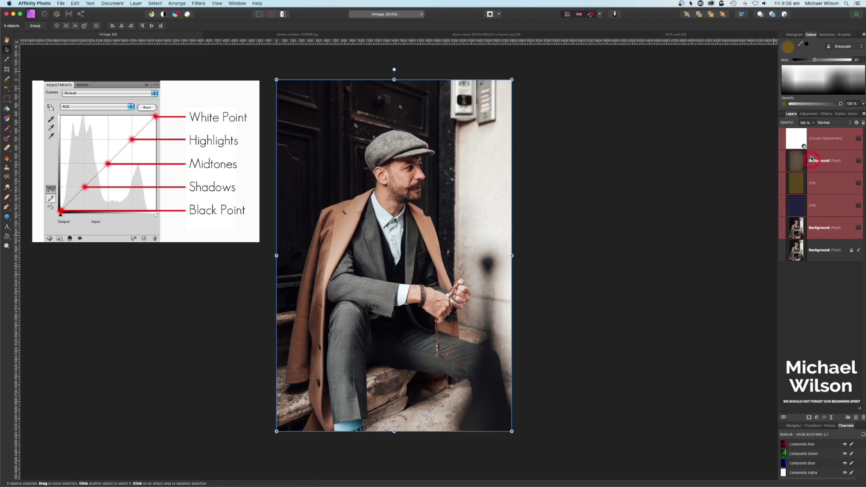
{"action": "left_click", "coordinate": [858, 139]}
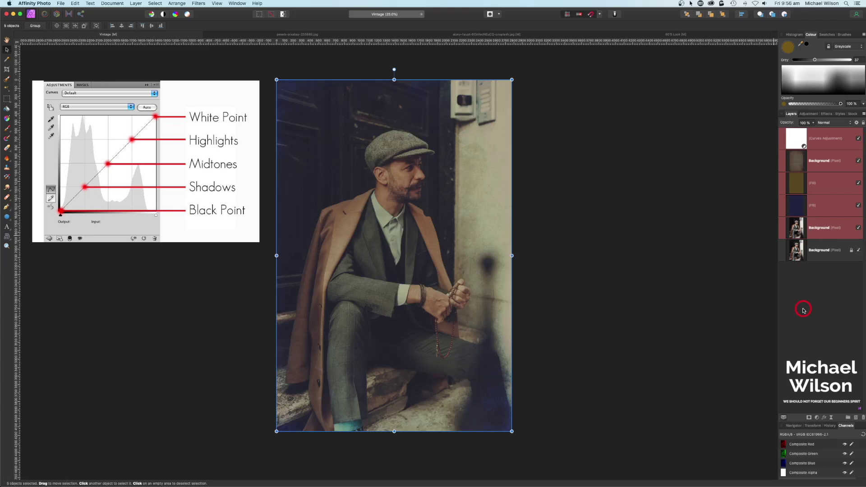
- Reshape the master curve by raising the shadows point to about X 0.27, Y 0.281 and adding a highlights point near X 0.746, Y 0.751
{"action": "double_click", "coordinate": [796, 138]}
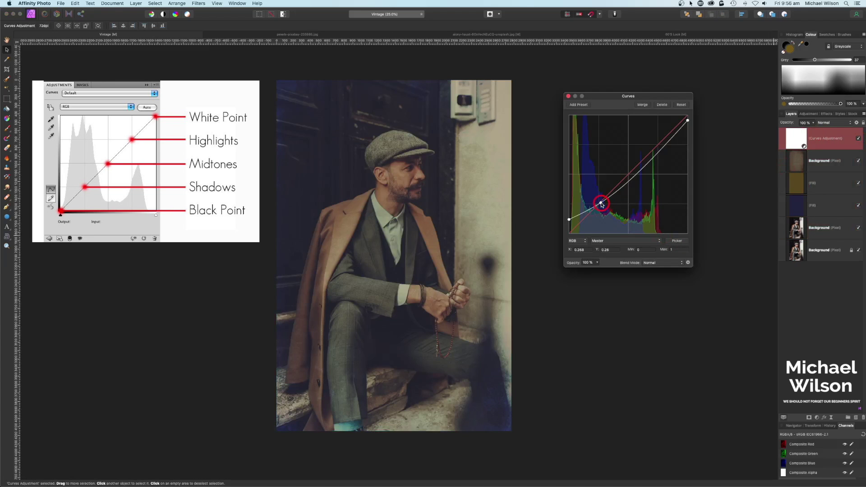
{"action": "left_click_drag", "start_coordinate": [601, 204], "coordinate": [601, 200]}
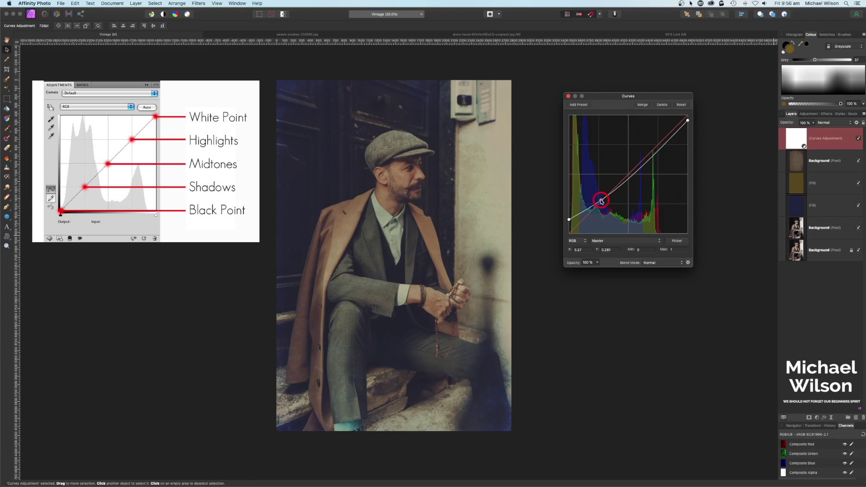
{"action": "left_click", "coordinate": [661, 147]}
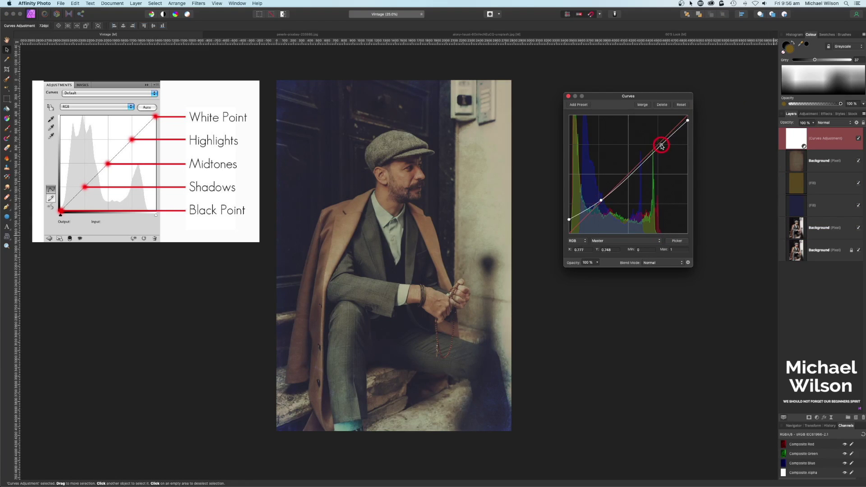
{"action": "left_click_drag", "start_coordinate": [662, 147], "coordinate": [657, 145]}
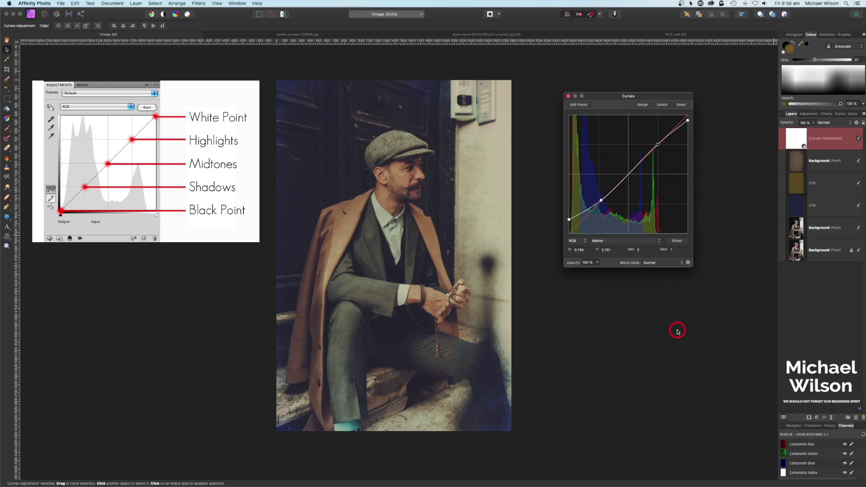
- Close the curve settings, switch to the greenhouse portrait document and show its duplicate Background layer and Curves adjustment
{"action": "left_click", "coordinate": [567, 97]}
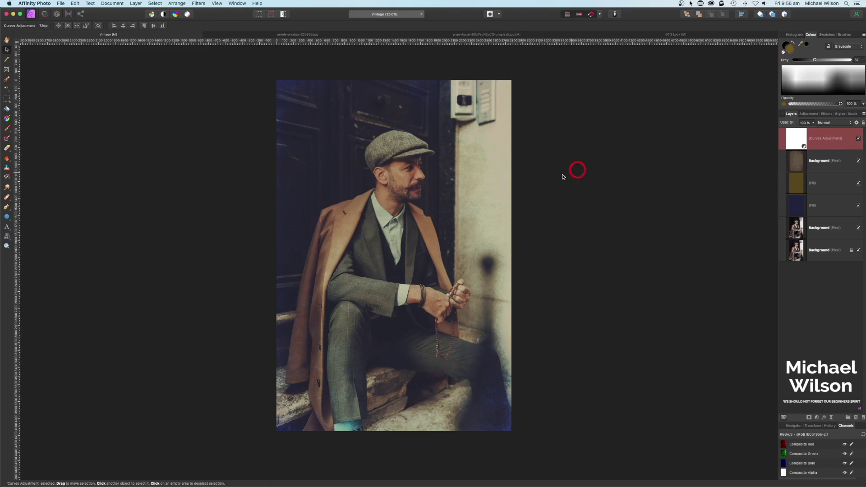
{"action": "left_click", "coordinate": [450, 36]}
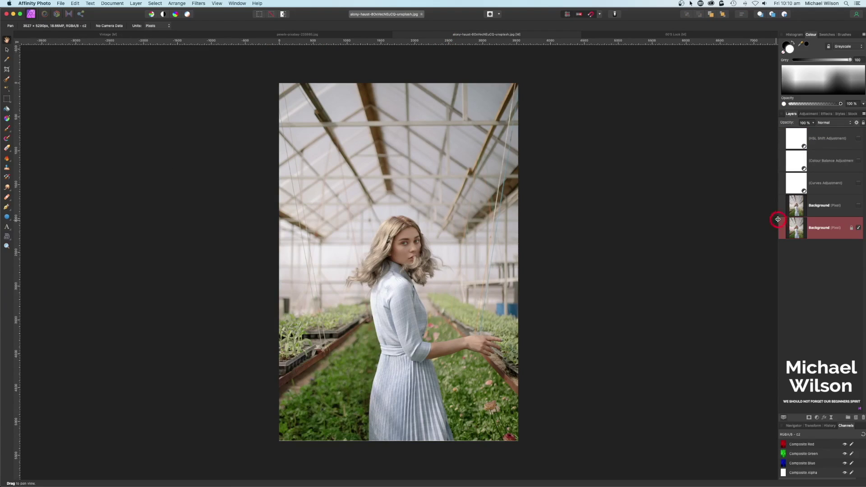
{"action": "key", "text": "super+j"}
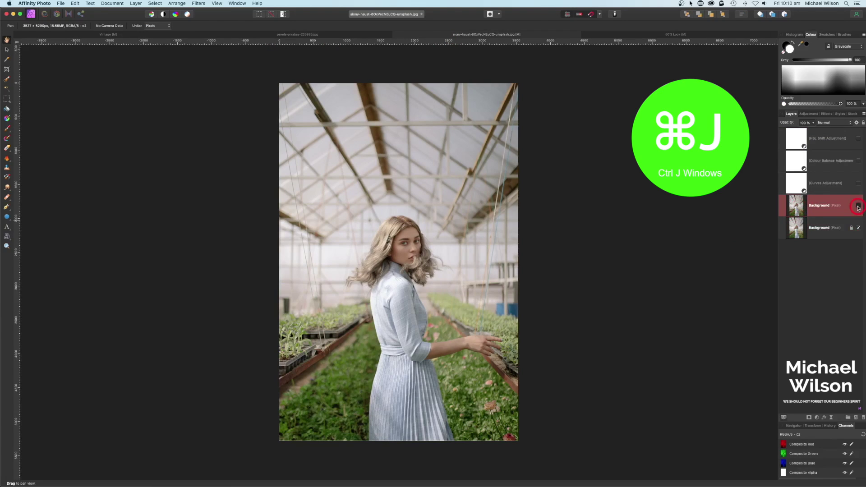
{"action": "left_click", "coordinate": [857, 206]}
{"action": "left_click", "coordinate": [857, 183]}
- Examine the black point, shadows, highlights and white point on the greenhouse photo's master curve in the Curves adjustment
{"action": "left_click", "coordinate": [802, 184]}
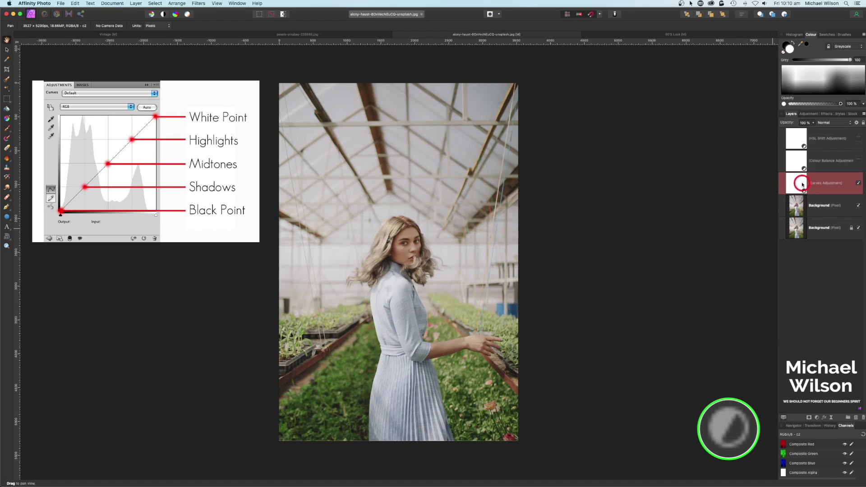
{"action": "left_click", "coordinate": [802, 185]}
{"action": "left_click_drag", "start_coordinate": [663, 91], "coordinate": [666, 99]}
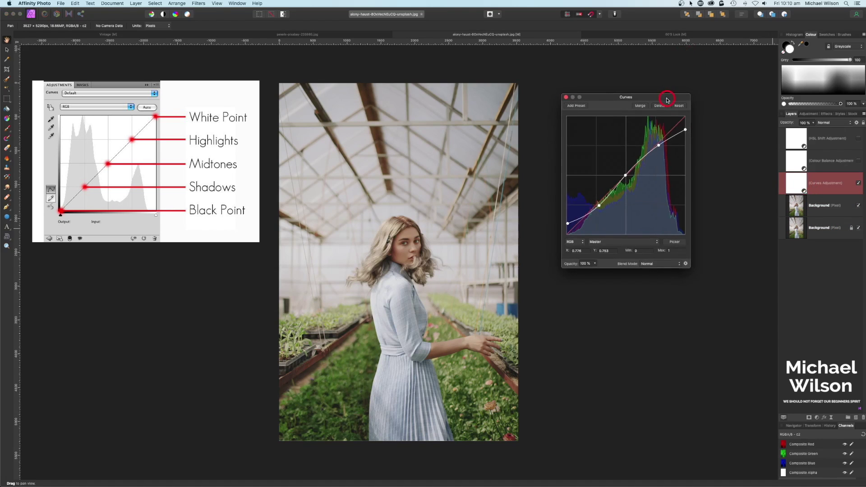
{"action": "left_click", "coordinate": [567, 224]}
{"action": "left_click", "coordinate": [599, 208]}
{"action": "left_click", "coordinate": [659, 146]}
{"action": "left_click", "coordinate": [685, 130]}
- Compare the greenhouse photo with the Curves adjustment off and on, leave it on and close the curve settings
{"action": "left_click", "coordinate": [857, 177]}
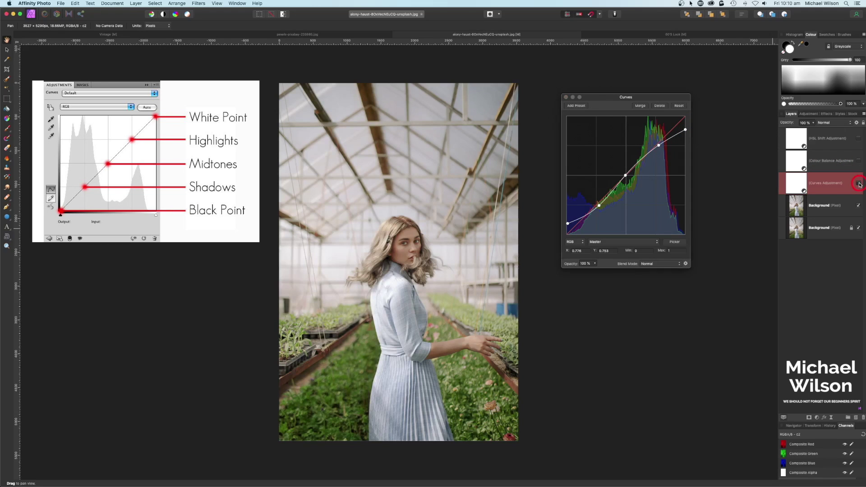
{"action": "left_click", "coordinate": [858, 183]}
{"action": "left_click", "coordinate": [858, 184]}
{"action": "left_click", "coordinate": [858, 183]}
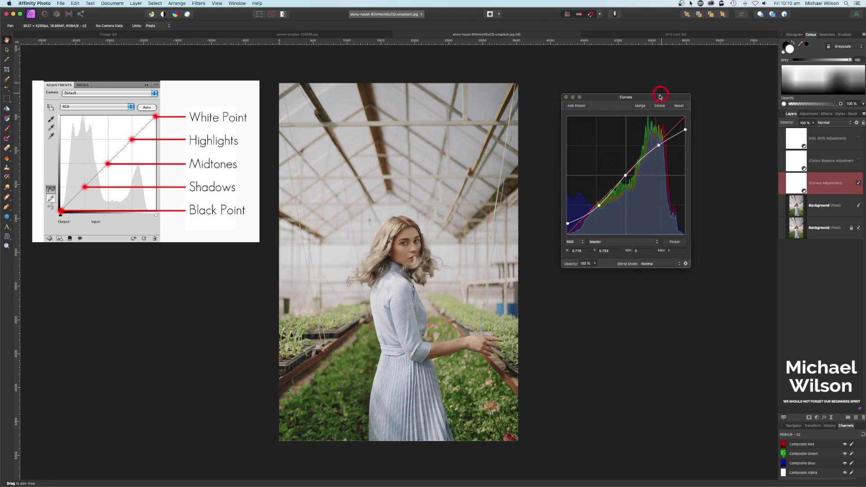
{"action": "left_click_drag", "start_coordinate": [658, 96], "coordinate": [657, 83]}
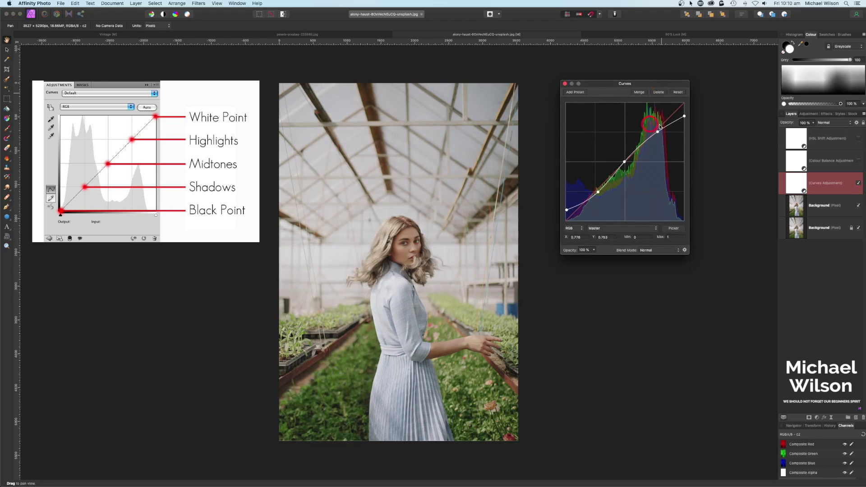
{"action": "left_click", "coordinate": [564, 84]}
- Show the Colour Balance adjustment and review its yellow/blue balance for the Shadows and Highlights tonal ranges
{"action": "left_click", "coordinate": [801, 158]}
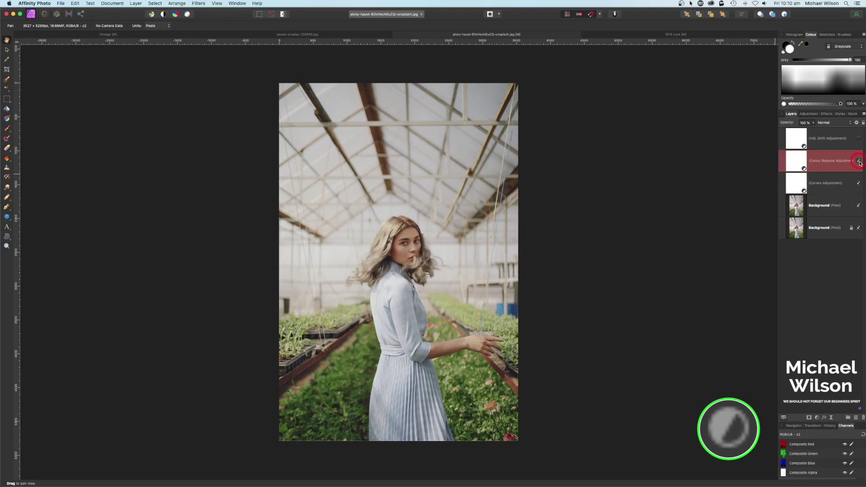
{"action": "double_click", "coordinate": [796, 161]}
{"action": "left_click", "coordinate": [585, 189]}
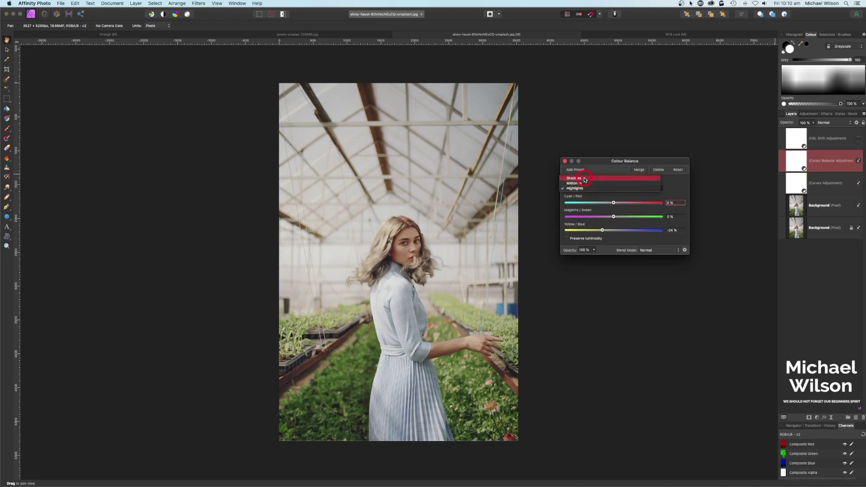
{"action": "left_click", "coordinate": [584, 179]}
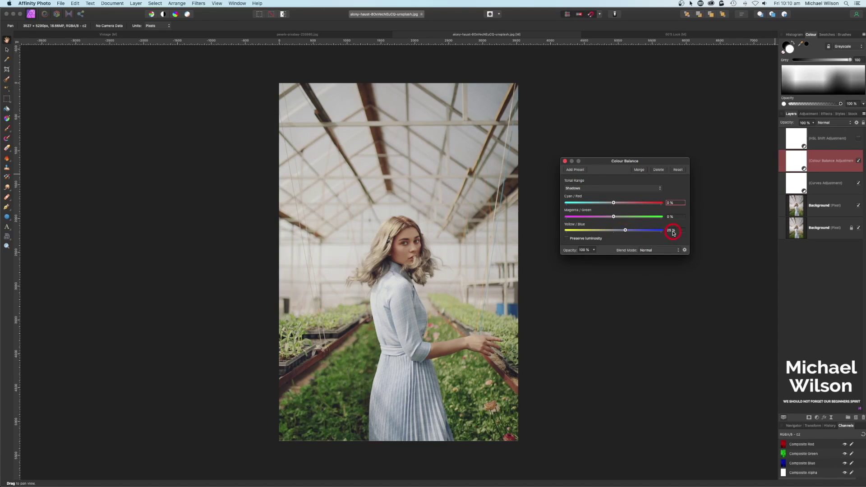
{"action": "left_click", "coordinate": [586, 189]}
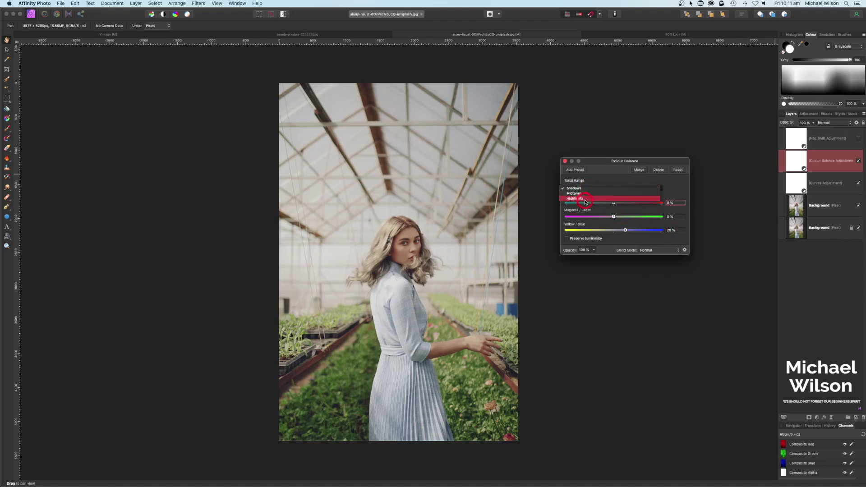
{"action": "left_click", "coordinate": [585, 198]}
{"action": "left_click_drag", "start_coordinate": [608, 233], "coordinate": [603, 233]}
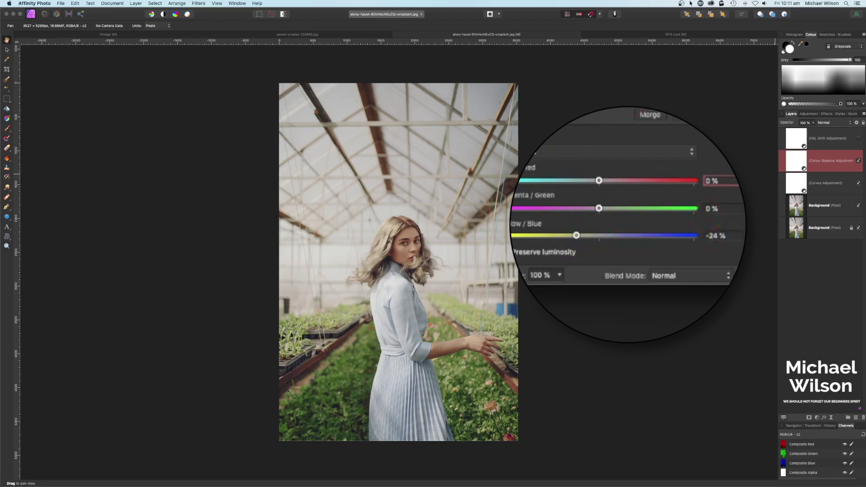
{"action": "left_click", "coordinate": [744, 144]}
- Show the HSL Shift adjustment and set the hue shift of the reds to about 14.8°
{"action": "left_click", "coordinate": [802, 138]}
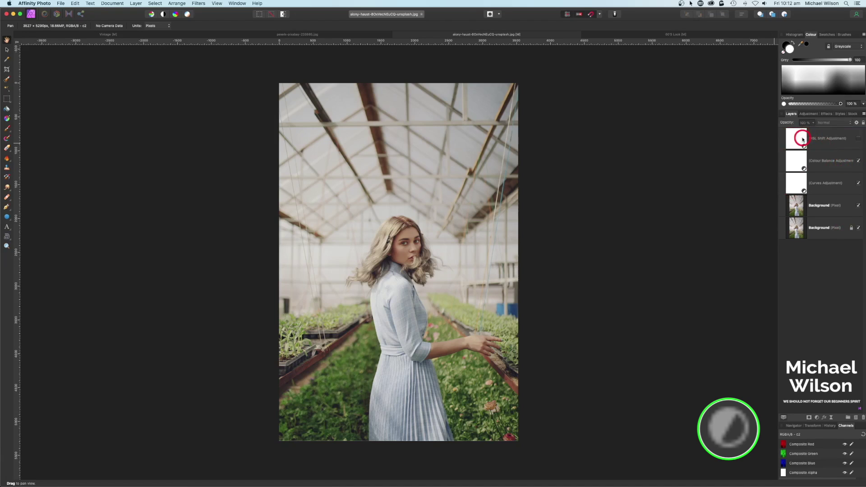
{"action": "left_click", "coordinate": [858, 139]}
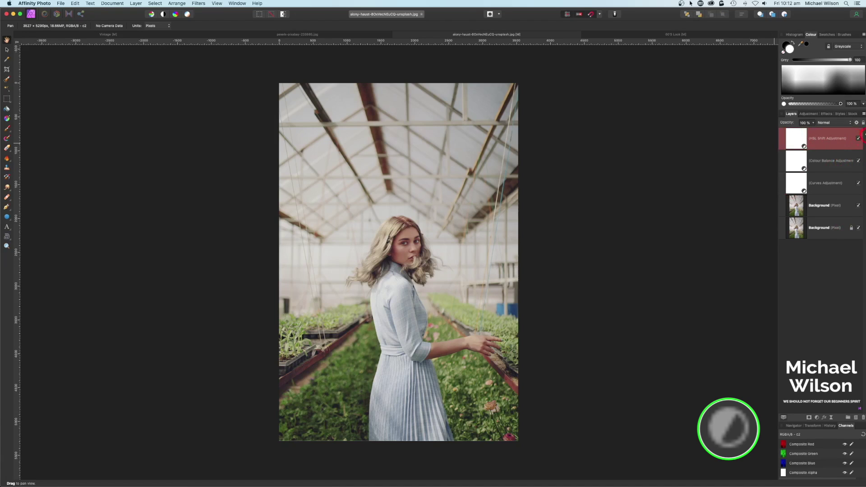
{"action": "double_click", "coordinate": [798, 137]}
{"action": "left_click", "coordinate": [617, 208]}
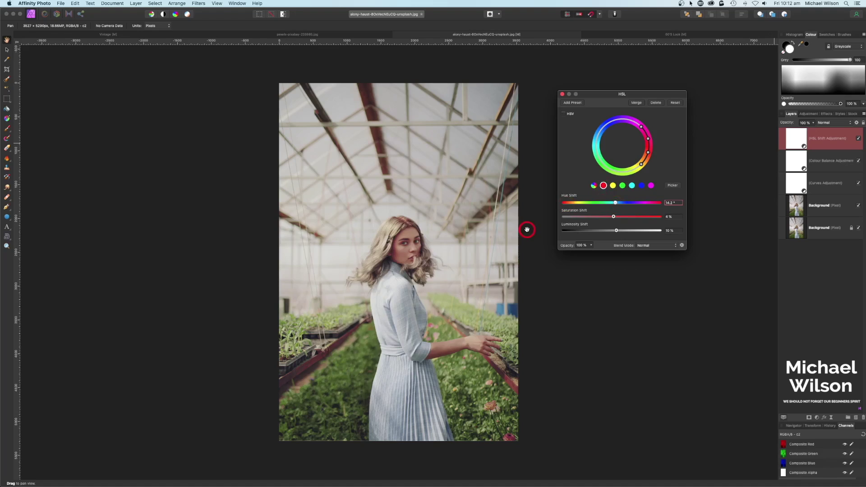
{"action": "left_click", "coordinate": [614, 218]}
{"action": "left_click_drag", "start_coordinate": [613, 203], "coordinate": [609, 204]}
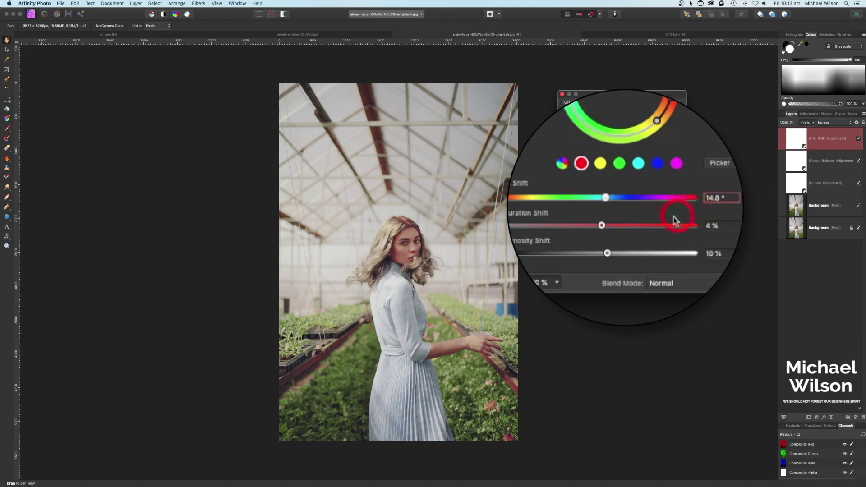
{"action": "left_click_drag", "start_coordinate": [599, 226], "coordinate": [600, 228]}
- Review the yellow and green channel shifts of the HSL adjustment and close its settings
{"action": "left_click", "coordinate": [600, 168]}
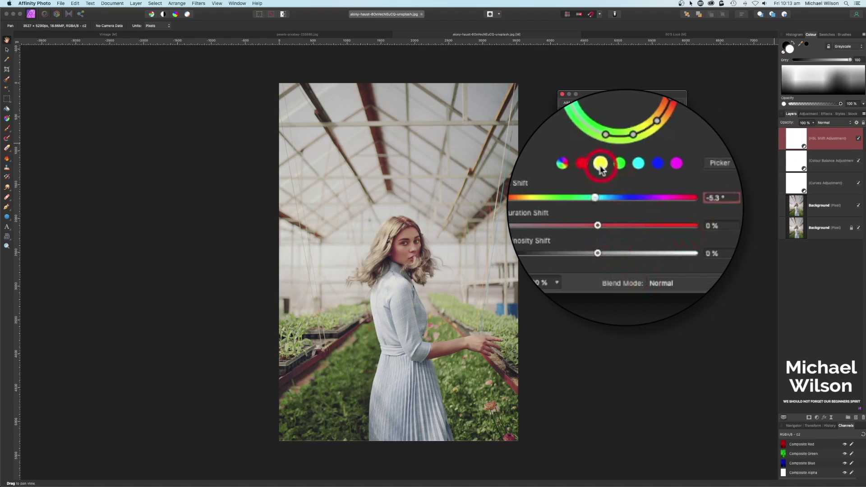
{"action": "left_click_drag", "start_coordinate": [565, 201], "coordinate": [593, 199]}
{"action": "left_click", "coordinate": [619, 164]}
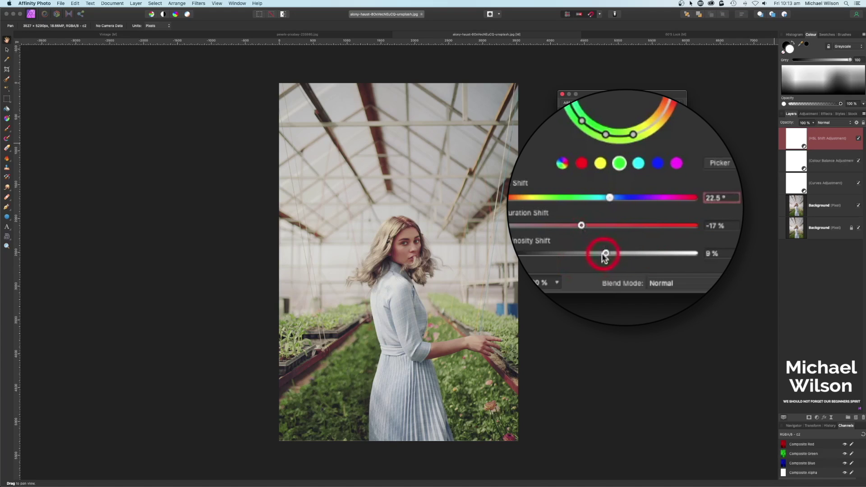
{"action": "left_click", "coordinate": [562, 95]}
- Select all layers above the locked Background in the greenhouse photo, hide them together and show them again to compare
{"action": "left_click", "coordinate": [830, 141]}
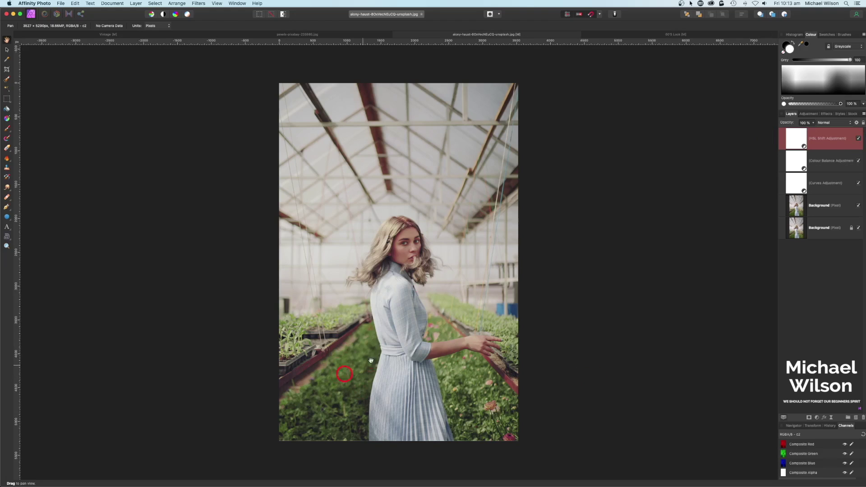
{"action": "left_click", "coordinate": [411, 246]}
{"action": "left_click", "coordinate": [479, 334]}
{"action": "left_click", "coordinate": [819, 211], "text": "shift"}
{"action": "left_click", "coordinate": [857, 139]}
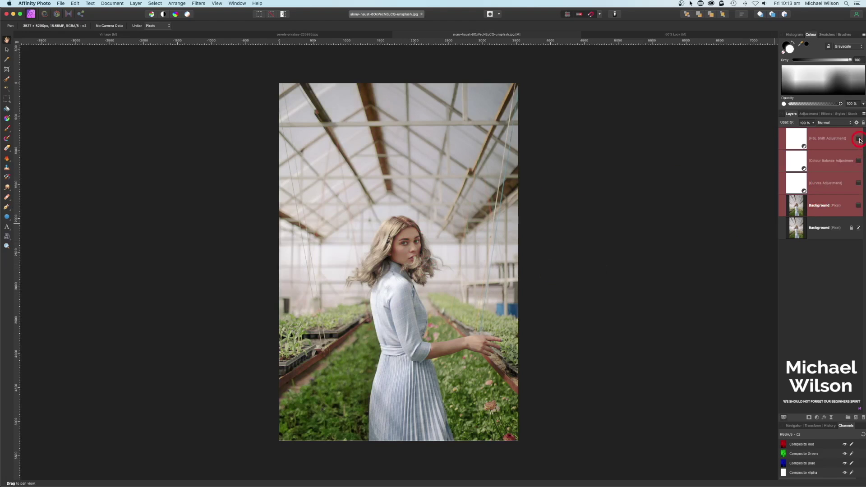
{"action": "left_click", "coordinate": [858, 139]}
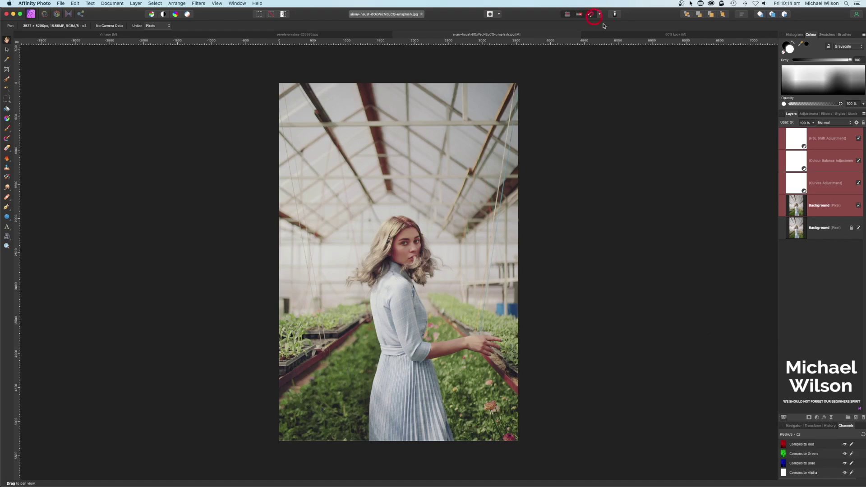
- Switch to the document of the woman in a hat and show its duplicate Background layer
{"action": "left_click", "coordinate": [616, 37]}
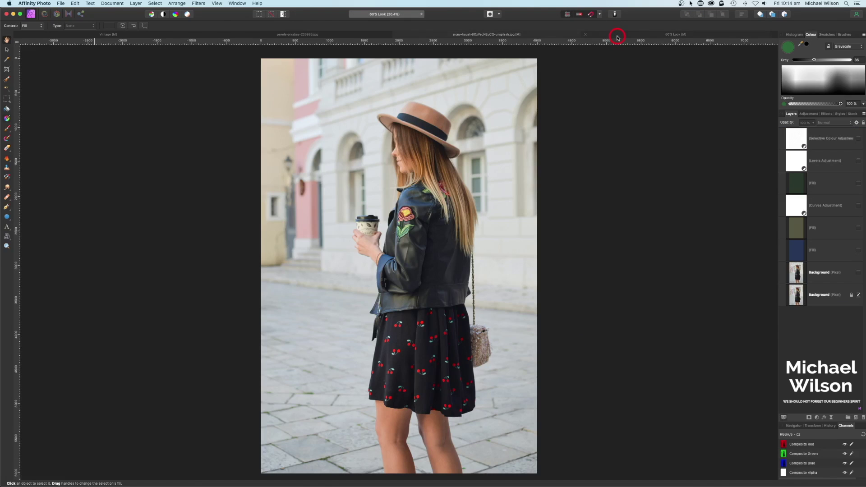
{"action": "left_click", "coordinate": [819, 276]}
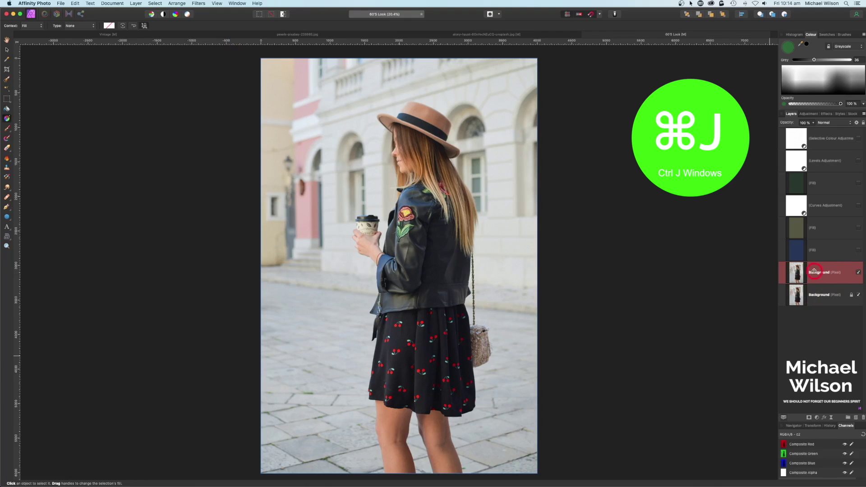
{"action": "left_click", "coordinate": [822, 271]}
- Try the Add Noise filter on the duplicate Background layer with 25% Gaussian intensity
{"action": "left_click", "coordinate": [197, 4]}
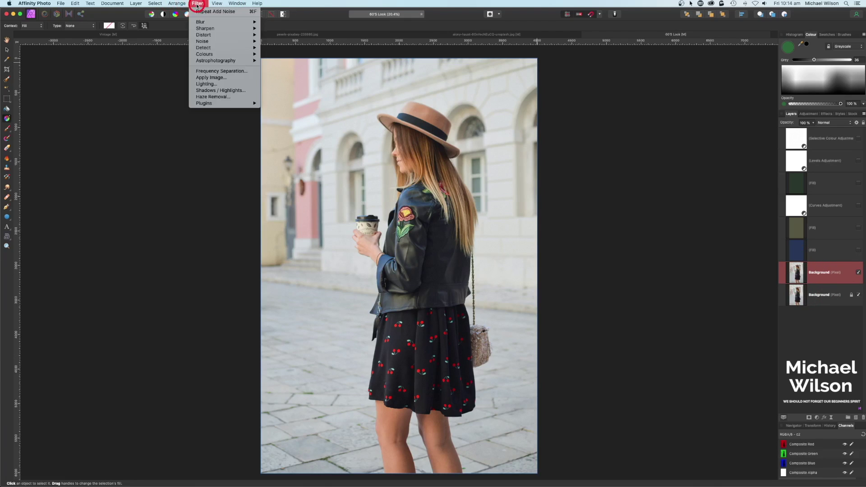
{"action": "left_click", "coordinate": [202, 41]}
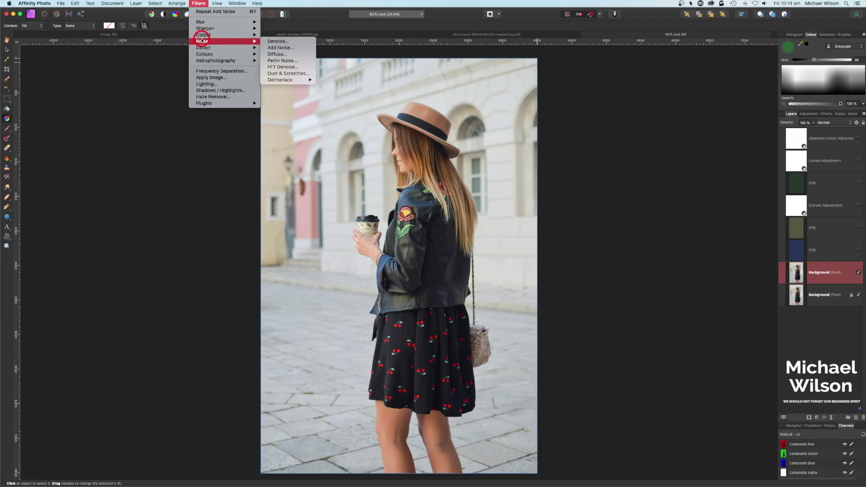
{"action": "left_click", "coordinate": [279, 47]}
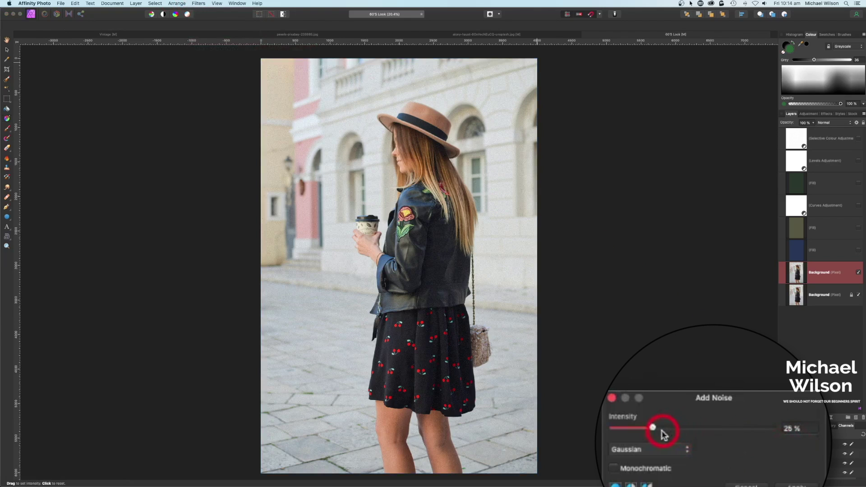
{"action": "left_click", "coordinate": [611, 398]}
- Show the blue fill layer above the duplicate Background and compare the photo with it off and on
{"action": "left_click", "coordinate": [779, 251]}
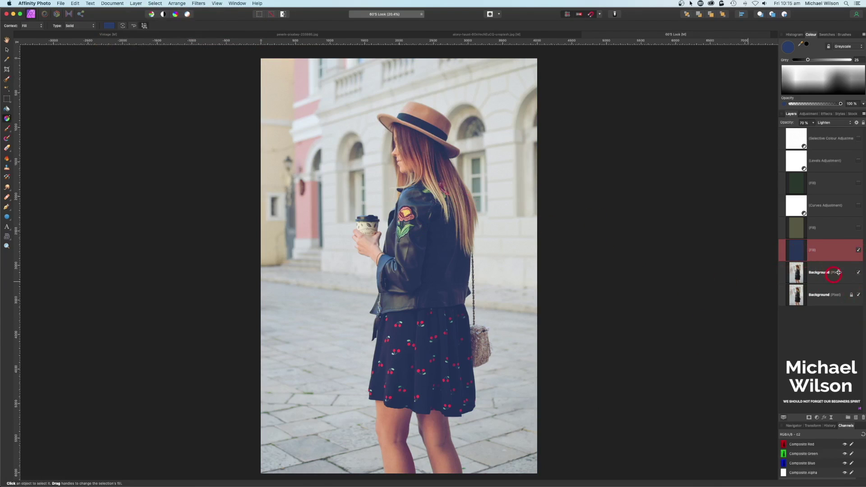
{"action": "left_click", "coordinate": [857, 252]}
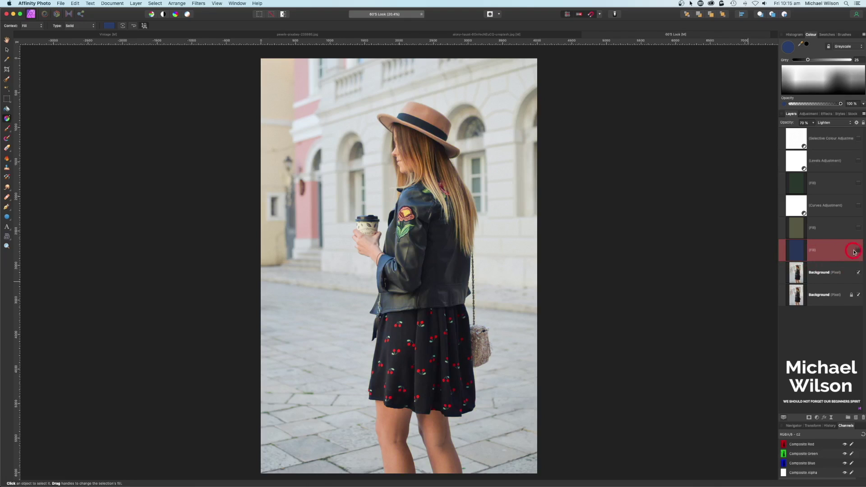
{"action": "left_click", "coordinate": [858, 251]}
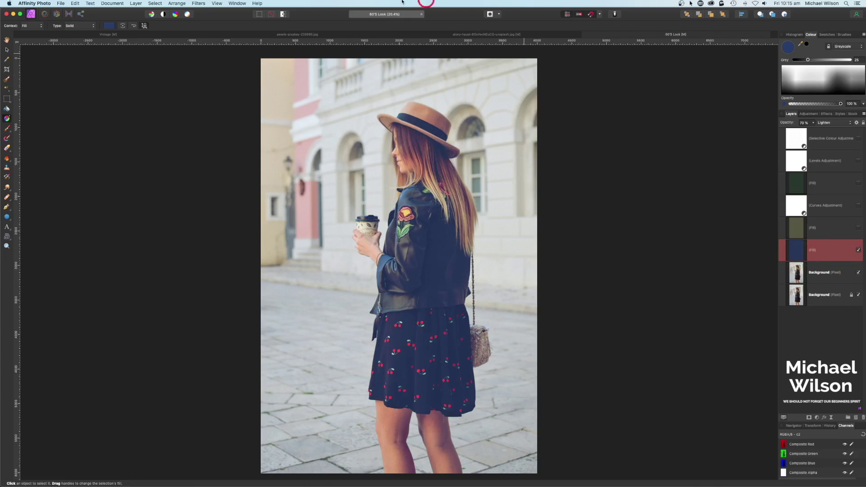
- Look up the blue fill layer's hex colour code in the Colour Chooser and close it
{"action": "left_click", "coordinate": [135, 4]}
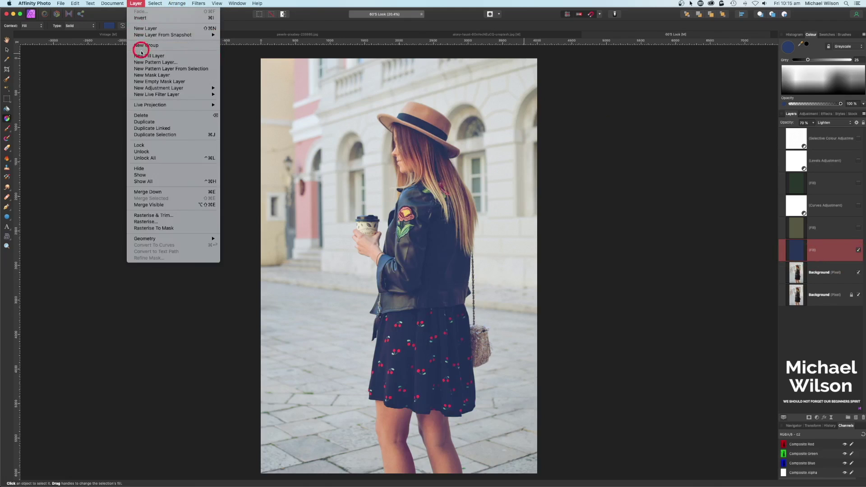
{"action": "left_click", "coordinate": [88, 77]}
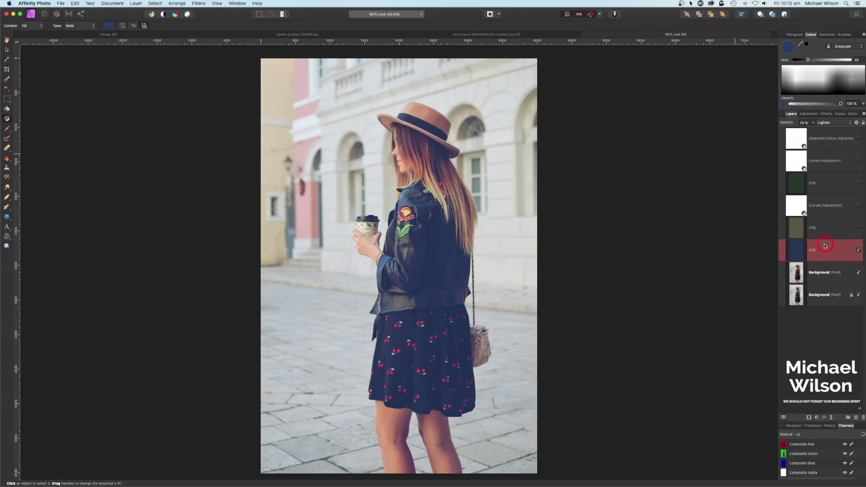
{"action": "left_click", "coordinate": [792, 52]}
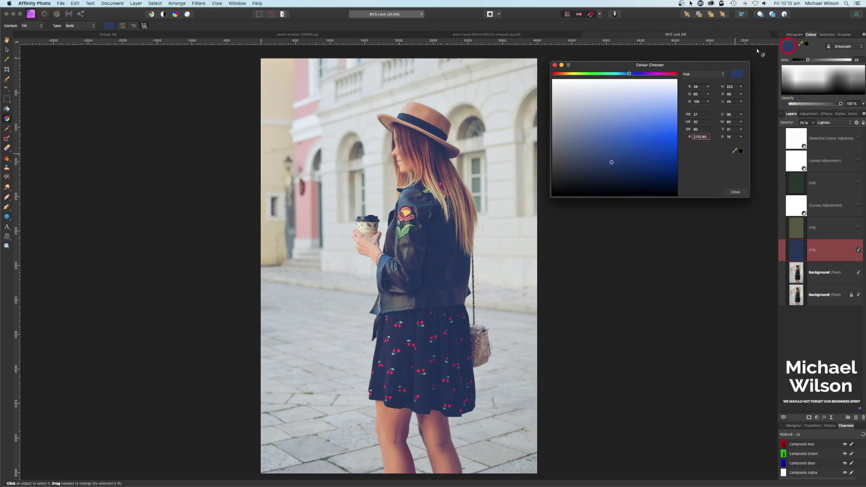
{"action": "left_click_drag", "start_coordinate": [680, 63], "coordinate": [679, 73]}
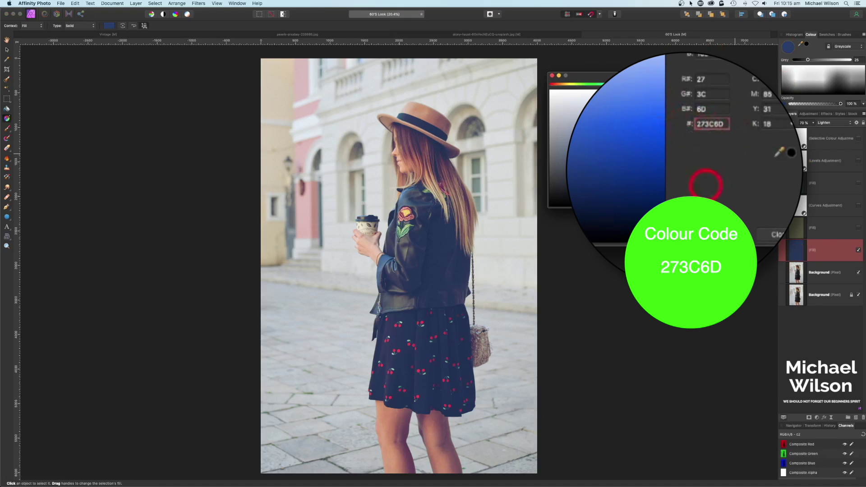
{"action": "left_click", "coordinate": [551, 75]}
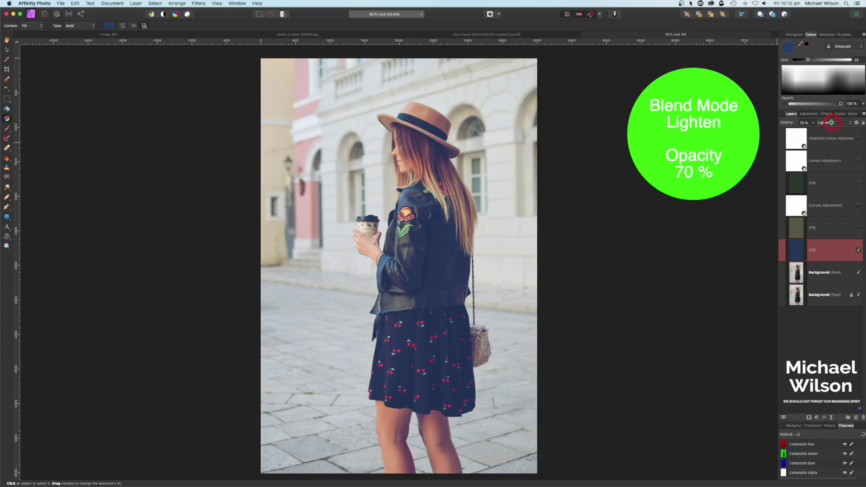
- Show the yellow fill layer above the blue fill and look up its hex colour code in the Colour Chooser
{"action": "left_click", "coordinate": [828, 232]}
{"action": "left_click", "coordinate": [858, 228]}
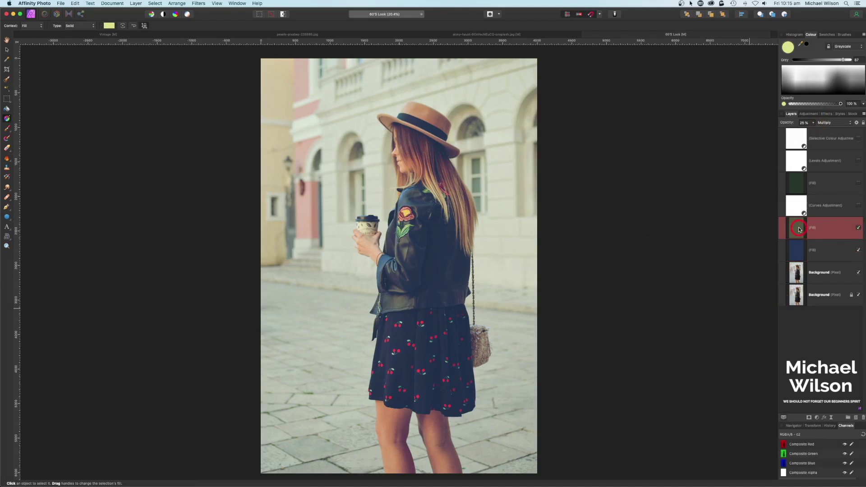
{"action": "double_click", "coordinate": [788, 46]}
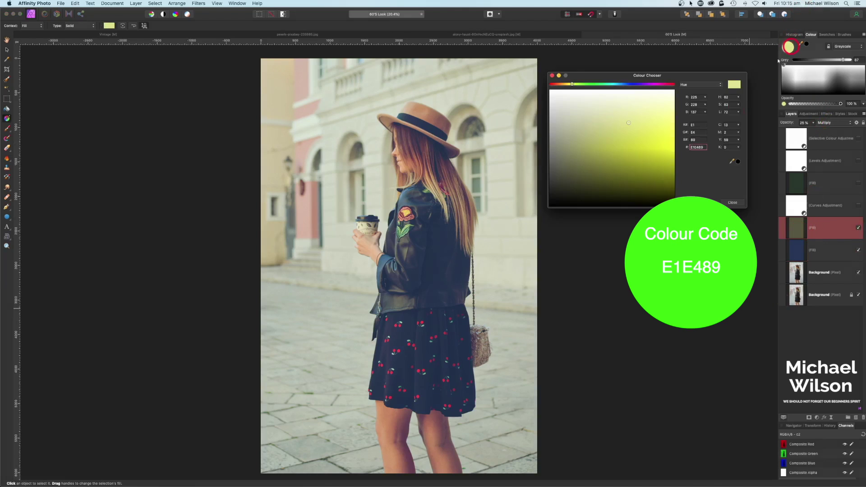
{"action": "left_click", "coordinate": [700, 149]}
{"action": "left_click", "coordinate": [552, 75]}
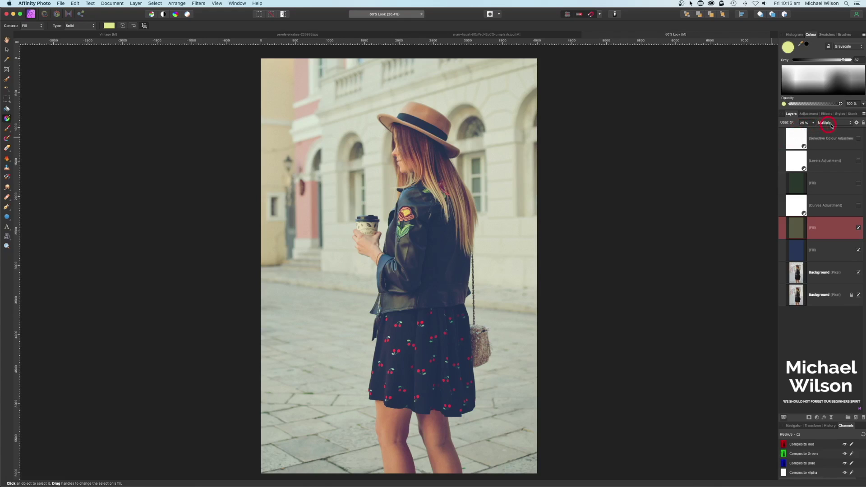
- Compare the photo with the blue and yellow fill layers off and on together
{"action": "left_click", "coordinate": [835, 254], "text": "shift"}
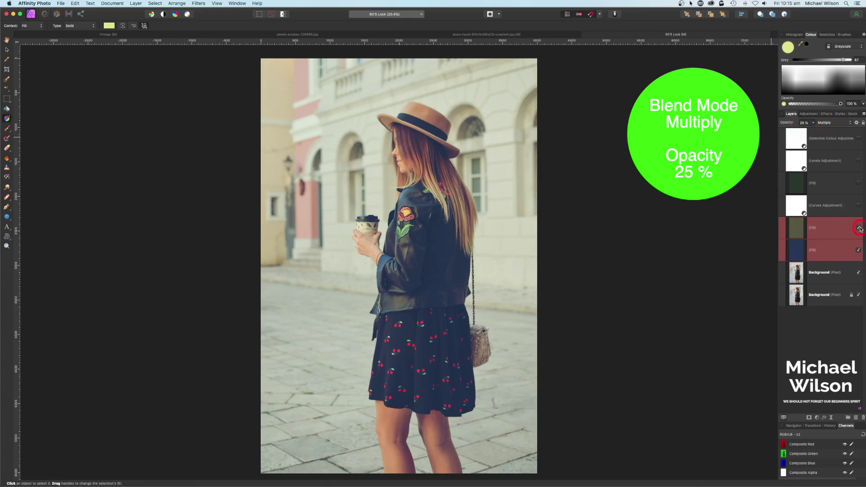
{"action": "left_click", "coordinate": [858, 229]}
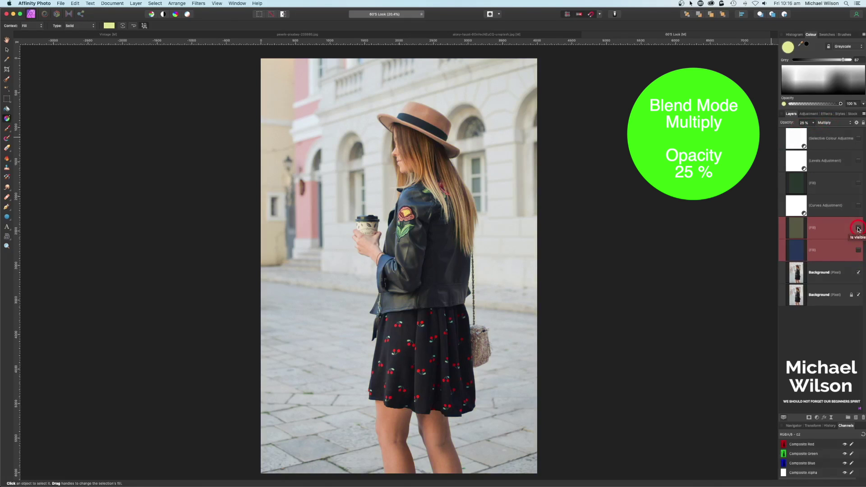
{"action": "left_click", "coordinate": [858, 229]}
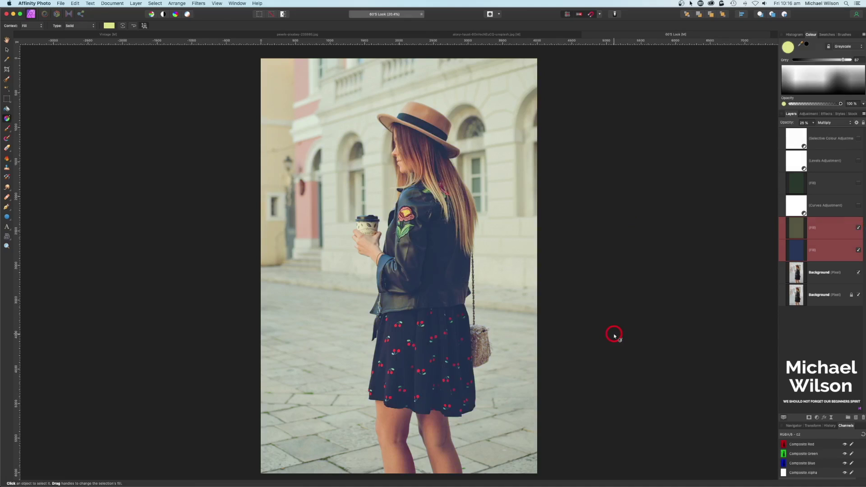
- Show the Curves adjustment layer above the yellow fill and open it to examine the points on its Master curve
{"action": "left_click", "coordinate": [812, 206]}
{"action": "left_click", "coordinate": [858, 206]}
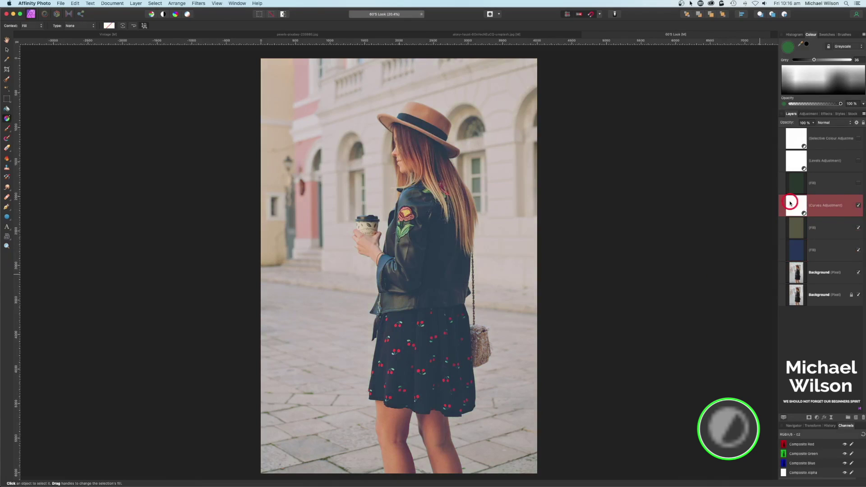
{"action": "double_click", "coordinate": [795, 205]}
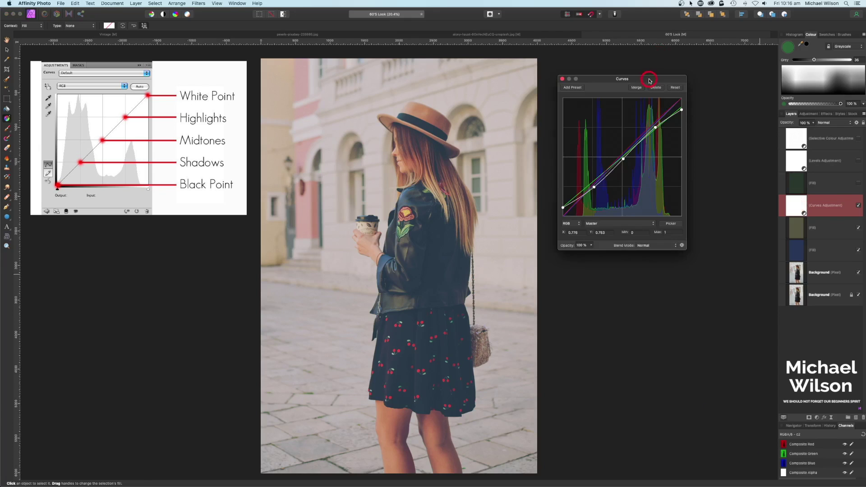
{"action": "left_click_drag", "start_coordinate": [647, 79], "coordinate": [674, 83]}
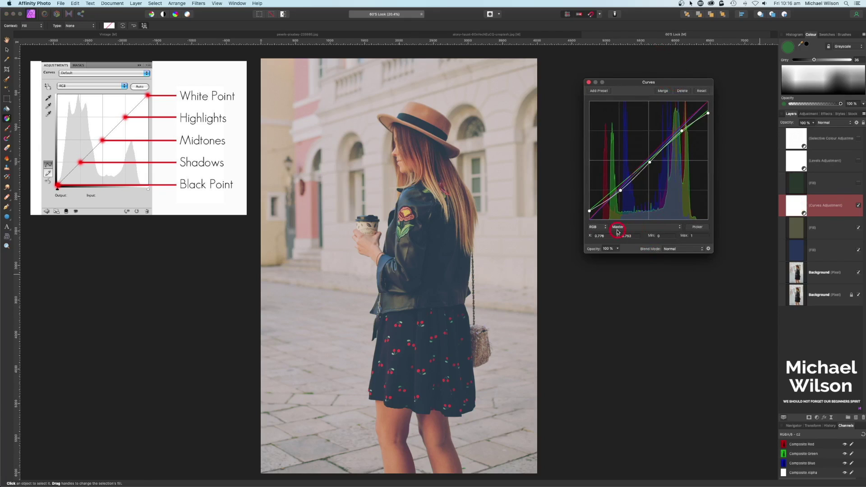
{"action": "left_click", "coordinate": [589, 211]}
{"action": "left_click", "coordinate": [620, 191]}
{"action": "left_click", "coordinate": [708, 114]}
- Examine the points on the Red and Green channel curves of the Curves adjustment
{"action": "left_click", "coordinate": [635, 227]}
{"action": "left_click", "coordinate": [627, 233]}
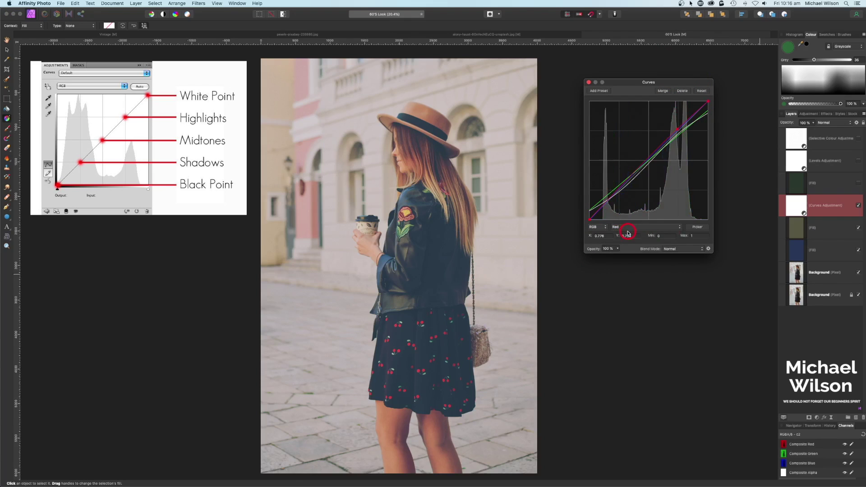
{"action": "left_click", "coordinate": [680, 123]}
{"action": "left_click", "coordinate": [636, 234]}
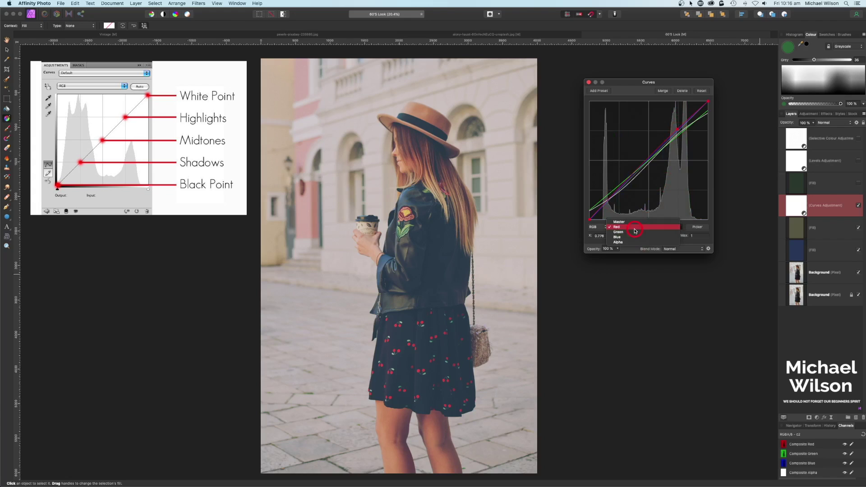
{"action": "left_click", "coordinate": [646, 260]}
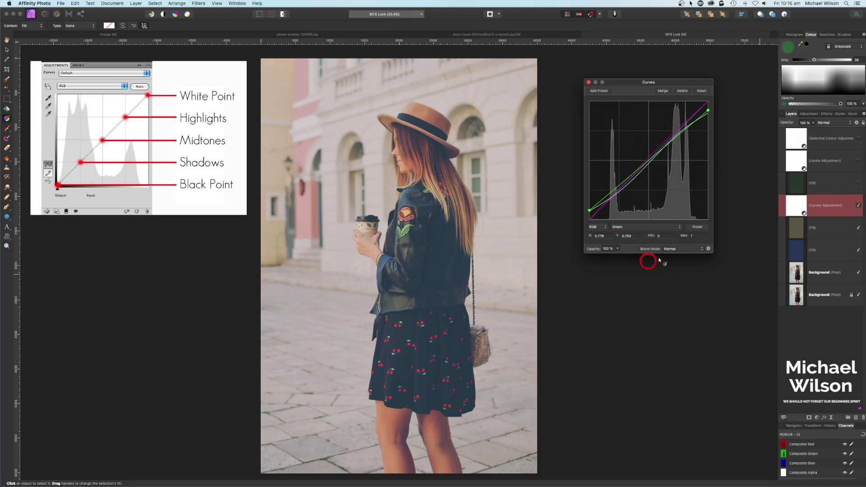
{"action": "left_click", "coordinate": [707, 110]}
{"action": "left_click", "coordinate": [654, 182]}
{"action": "left_click", "coordinate": [589, 211]}
- Adjust the shadow point on the Blue channel curve to about X 0.319, Y 0.319, return to the Master curve and close Curves
{"action": "left_click", "coordinate": [633, 227]}
{"action": "left_click", "coordinate": [632, 275]}
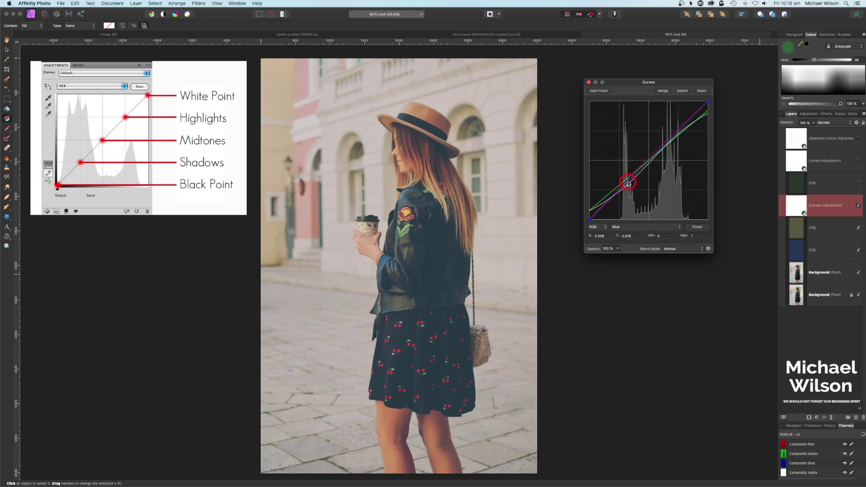
{"action": "left_click_drag", "start_coordinate": [629, 184], "coordinate": [627, 182]}
{"action": "left_click", "coordinate": [634, 228]}
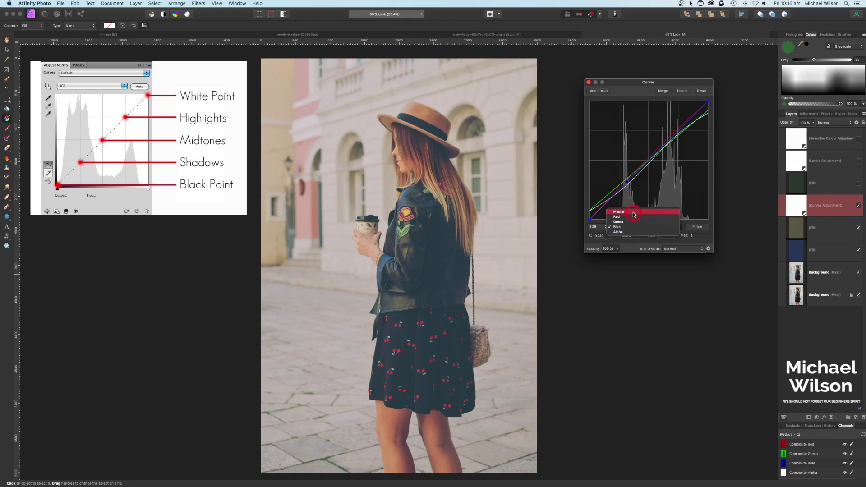
{"action": "left_click", "coordinate": [633, 212]}
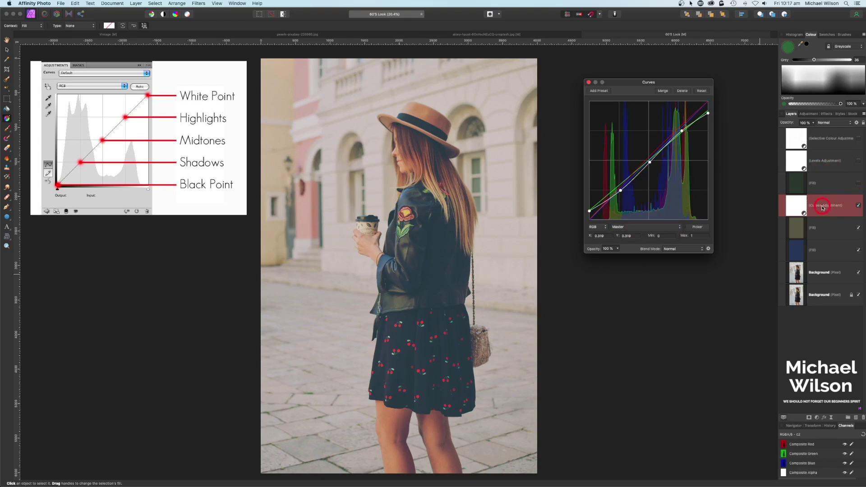
{"action": "left_click", "coordinate": [588, 82]}
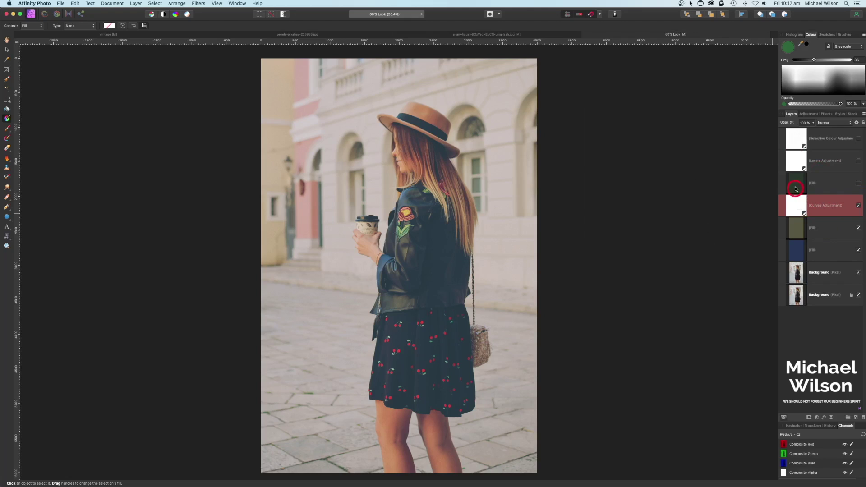
- Show the green fill layer above the Curves adjustment and look up its hex colour code in the Colour Chooser
{"action": "left_click", "coordinate": [798, 185]}
{"action": "left_click", "coordinate": [858, 184]}
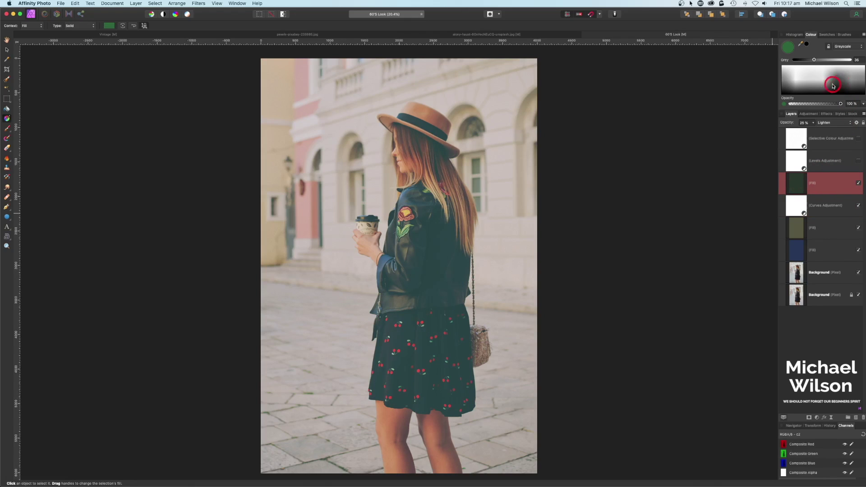
{"action": "left_click", "coordinate": [790, 60]}
{"action": "left_click", "coordinate": [787, 50]}
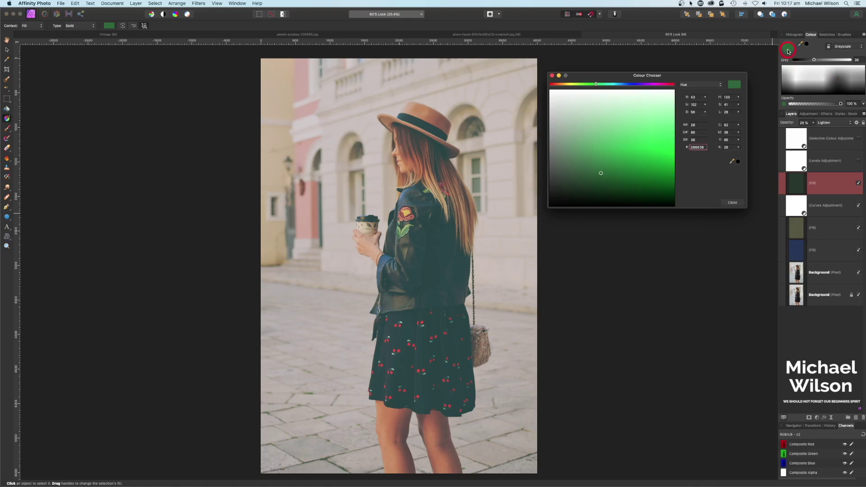
{"action": "left_click", "coordinate": [688, 167]}
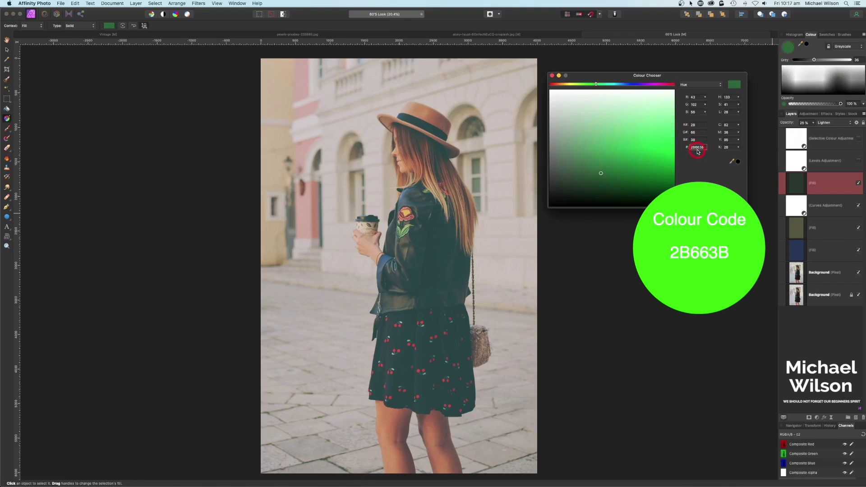
{"action": "left_click", "coordinate": [701, 148]}
{"action": "left_click", "coordinate": [551, 75]}
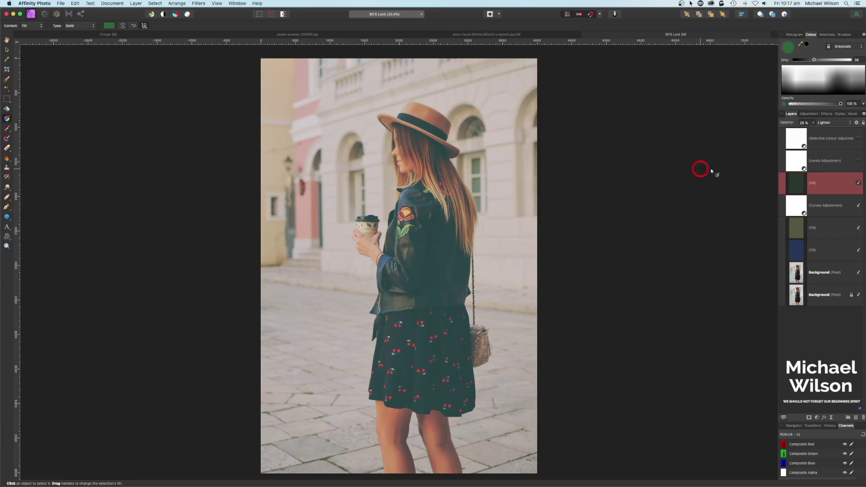
- Show the Levels adjustment layer, check its White Level setting and close it
{"action": "left_click", "coordinate": [843, 161]}
{"action": "left_click", "coordinate": [857, 161]}
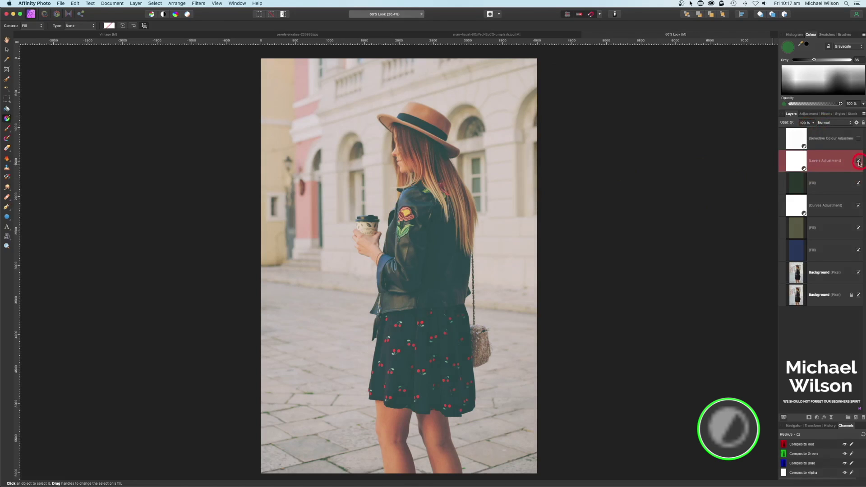
{"action": "double_click", "coordinate": [804, 163]}
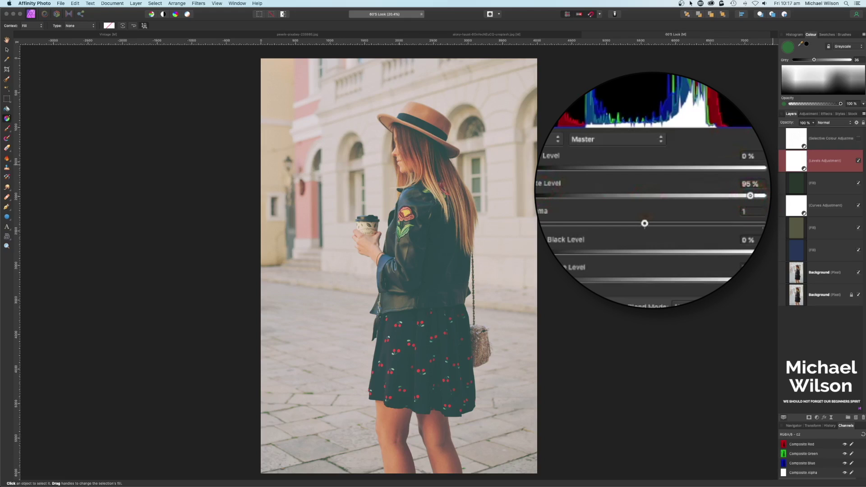
{"action": "left_click", "coordinate": [590, 103]}
{"action": "left_click", "coordinate": [785, 156]}
- Show the Selective Colour adjustment layer and check its Magenta and Yellow settings for Reds
{"action": "left_click", "coordinate": [810, 140]}
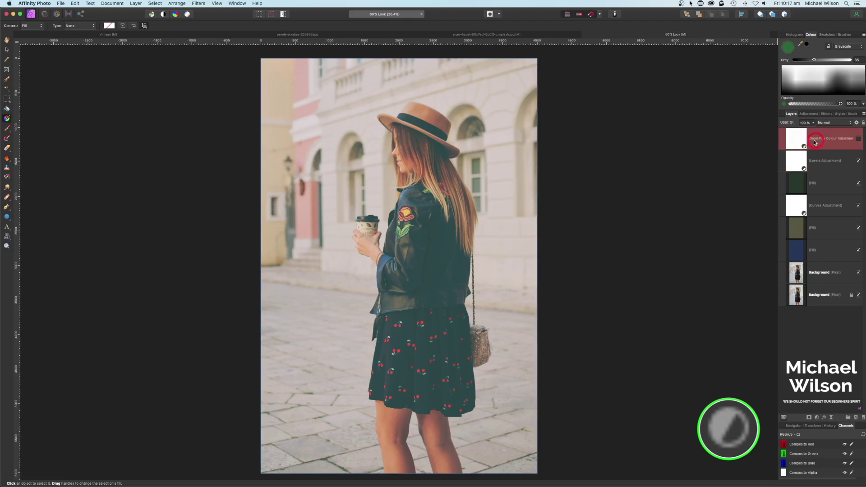
{"action": "left_click", "coordinate": [856, 139]}
{"action": "left_click", "coordinate": [602, 171]}
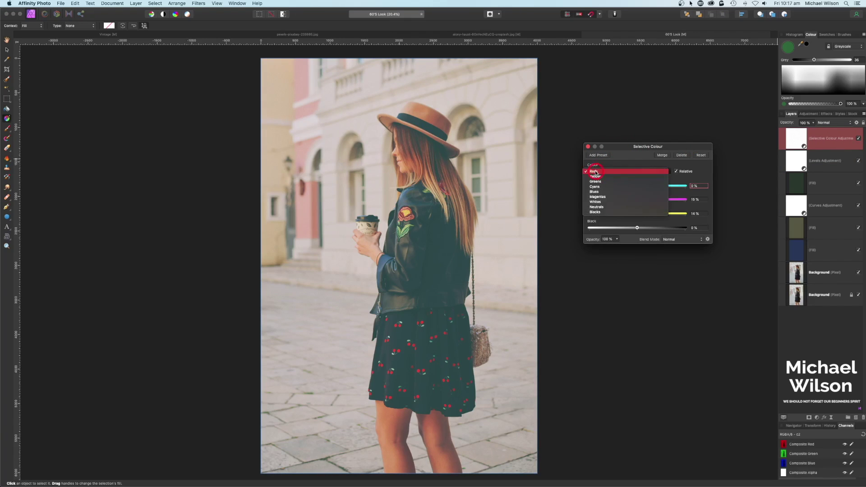
{"action": "left_click", "coordinate": [597, 172]}
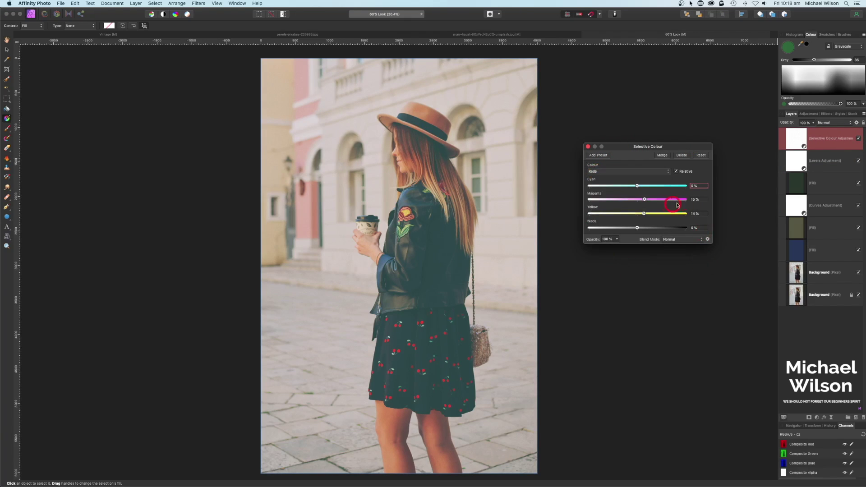
{"action": "left_click", "coordinate": [644, 199]}
{"action": "left_click", "coordinate": [720, 189]}
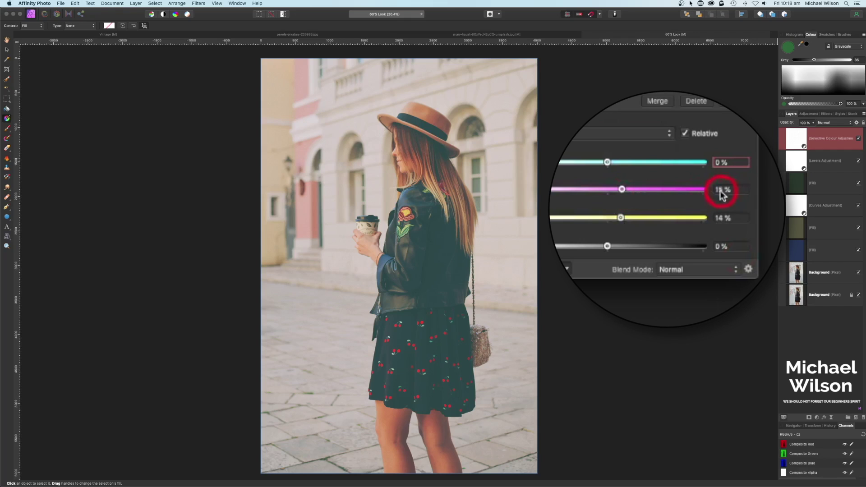
{"action": "left_click", "coordinate": [621, 219]}
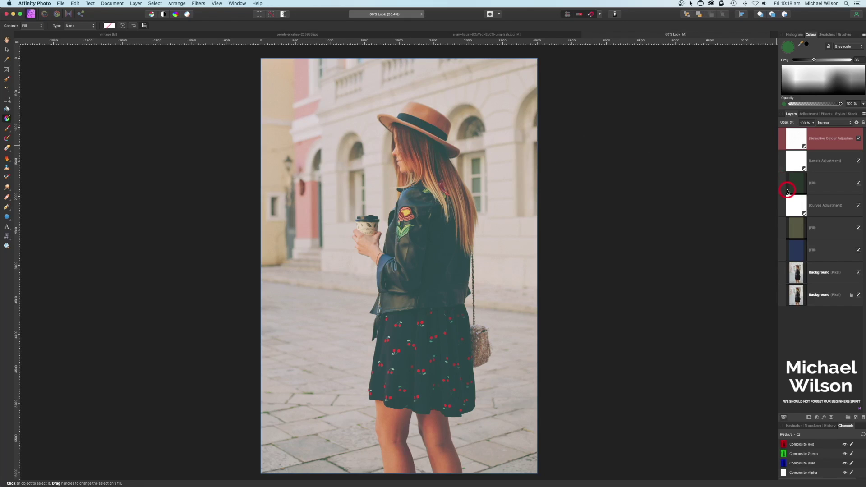
- Compare the photo with all layers above the locked original Background off and on
{"action": "left_click", "coordinate": [829, 278], "text": "shift"}
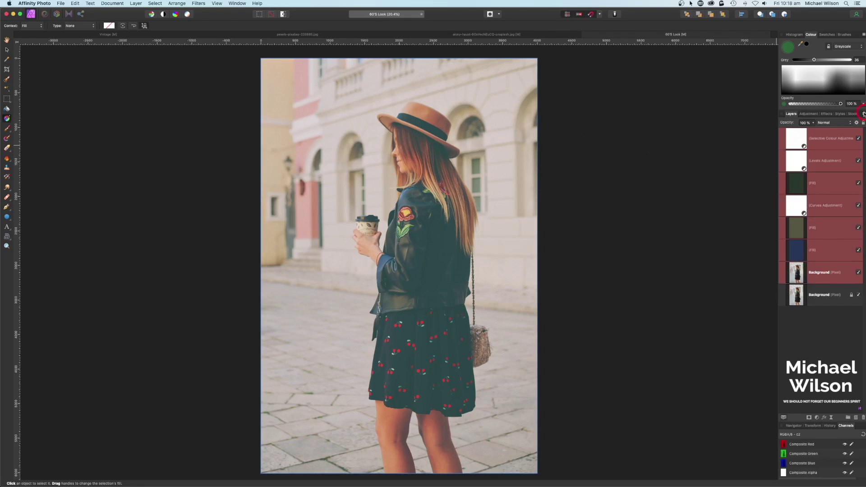
{"action": "left_click", "coordinate": [858, 139]}
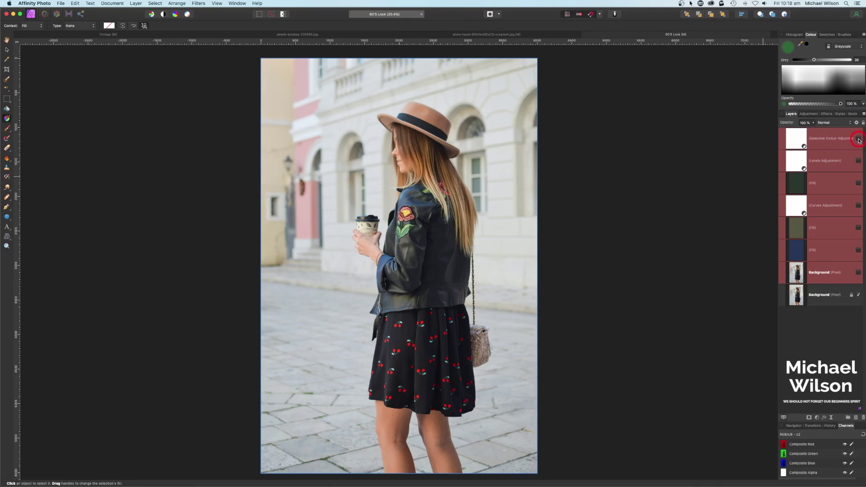
{"action": "left_click", "coordinate": [858, 138]}
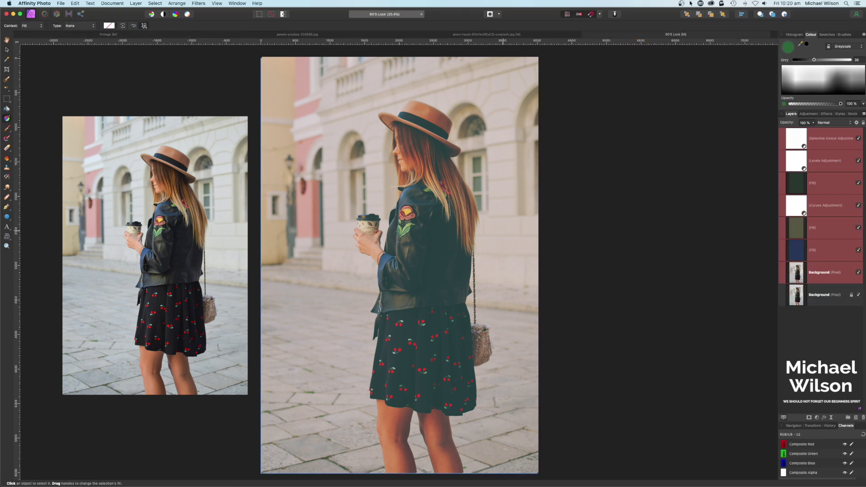
- Review the finished greenhouse portrait and the Vintage document of the seated man
{"action": "left_click", "coordinate": [419, 35]}
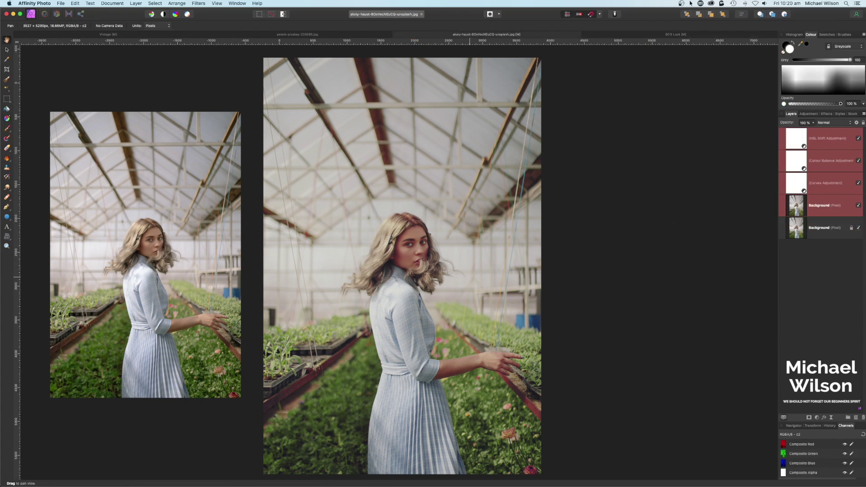
{"action": "left_click", "coordinate": [122, 35]}
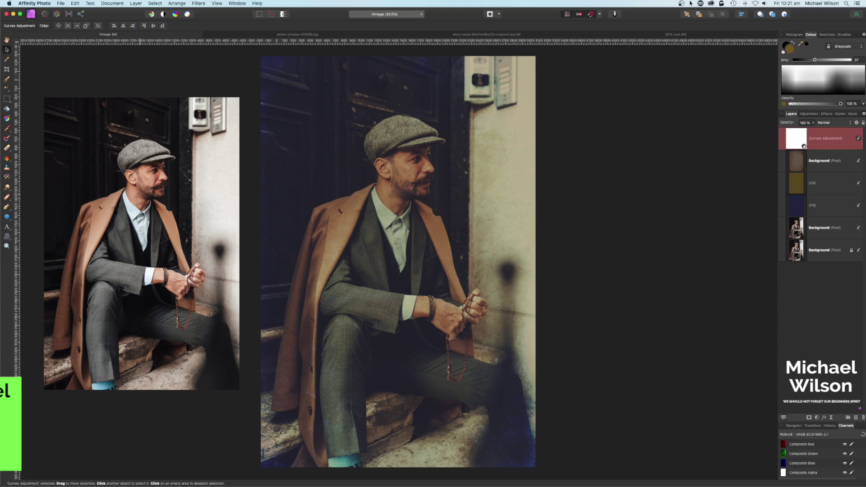
{"action": "left_click", "coordinate": [648, 342]}
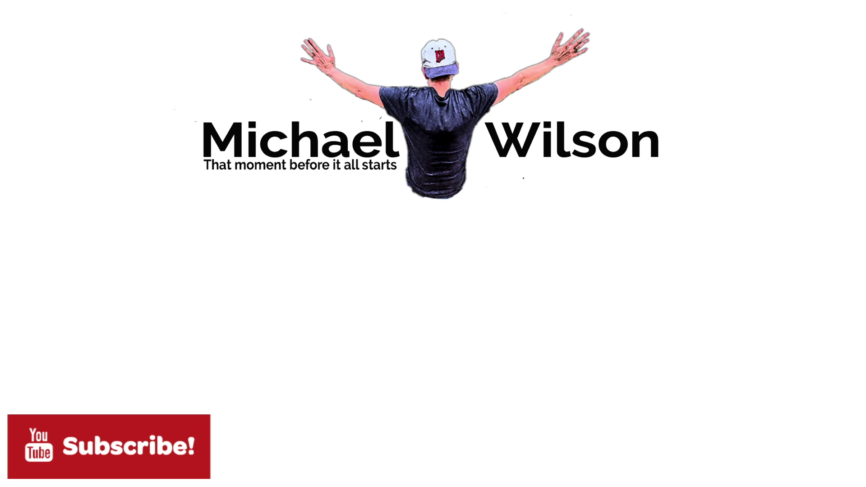